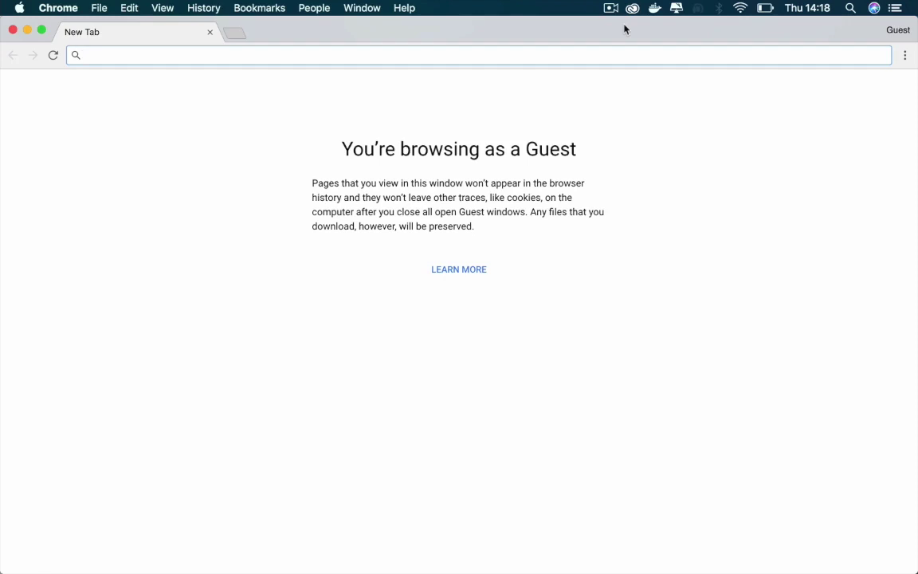
# Go to slack.com and open its Sign in page
pyautogui.write('slack.c')
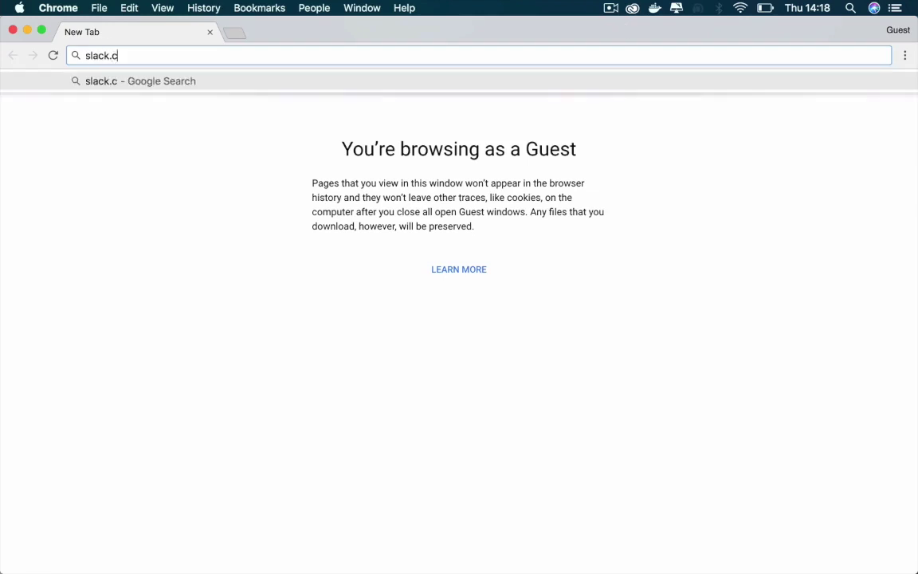
pyautogui.write('om')
pyautogui.press('Return')
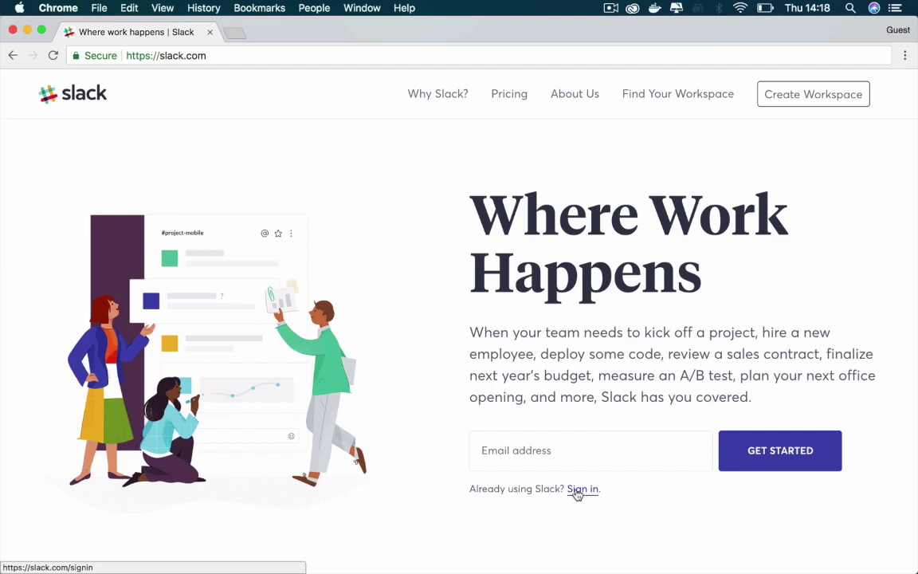
pyautogui.click(580, 489)
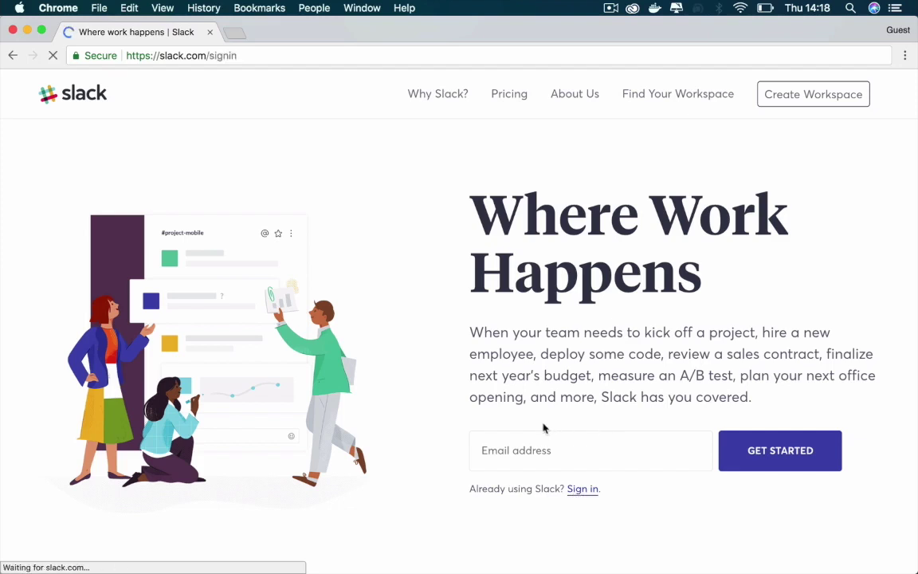
# Enter ALCwithGoogle3 as the workspace address, correcting typos, and submit it
pyautogui.click(416, 249)
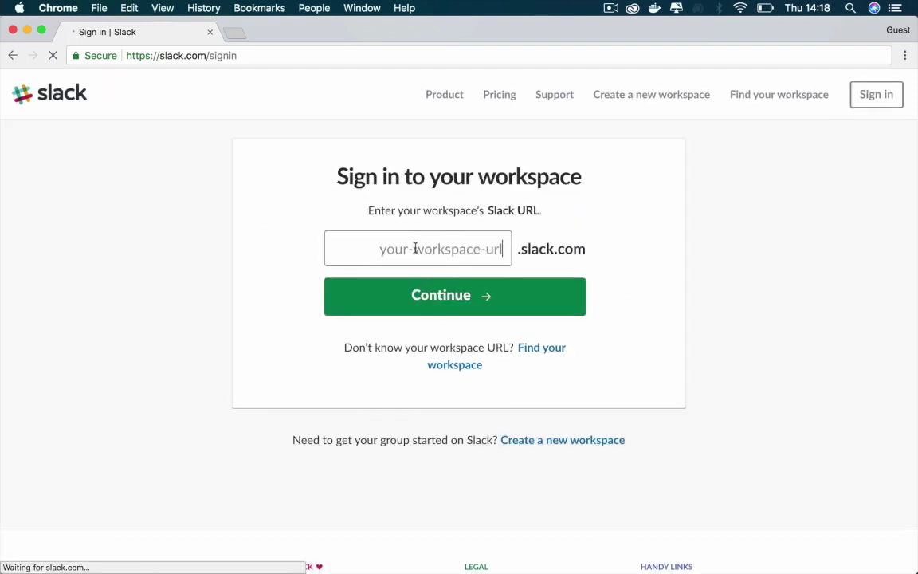
pyautogui.write('AC')
pyautogui.press('BackSpace')
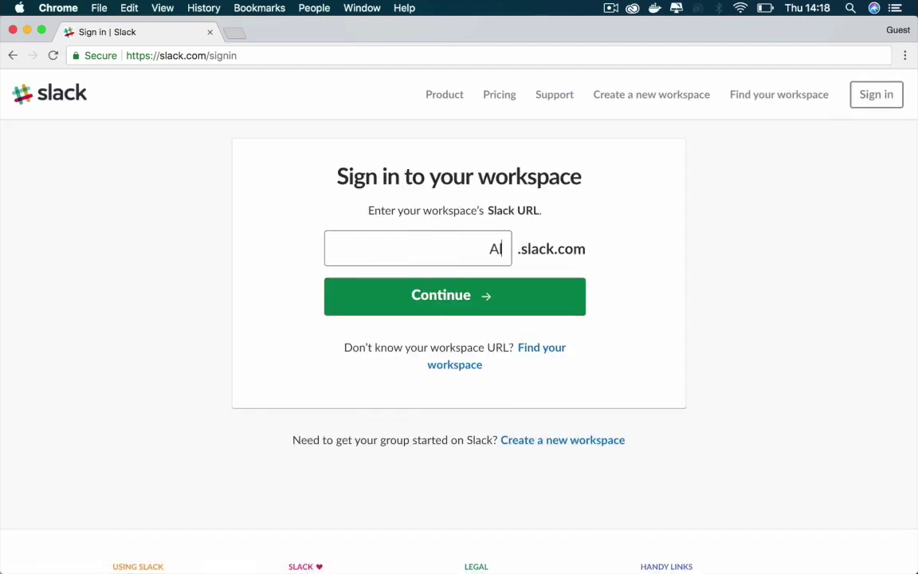
pyautogui.write('C')
pyautogui.press('BackSpace')
pyautogui.write('LC')
pyautogui.write('WITH')
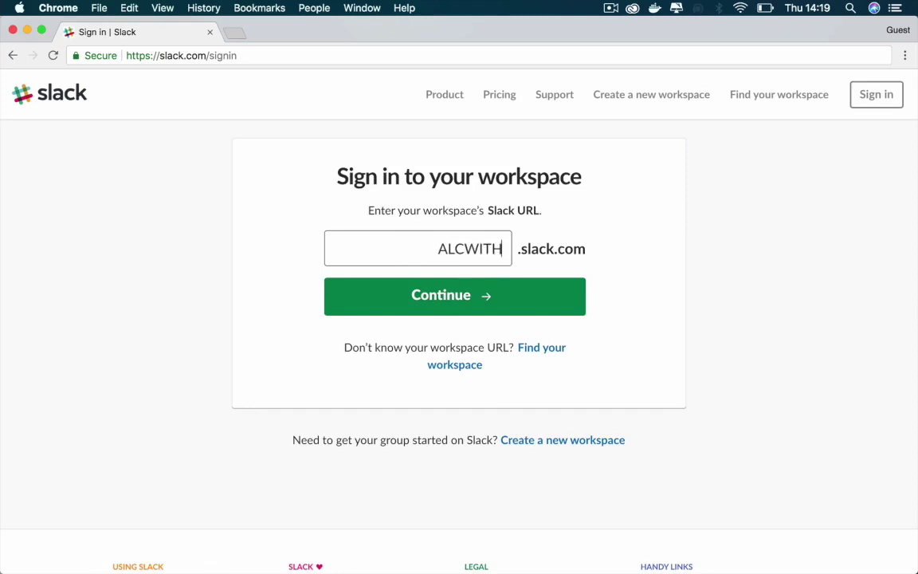
pyautogui.press('BackSpace')
pyautogui.press('BackSpace')
pyautogui.press('BackSpace')
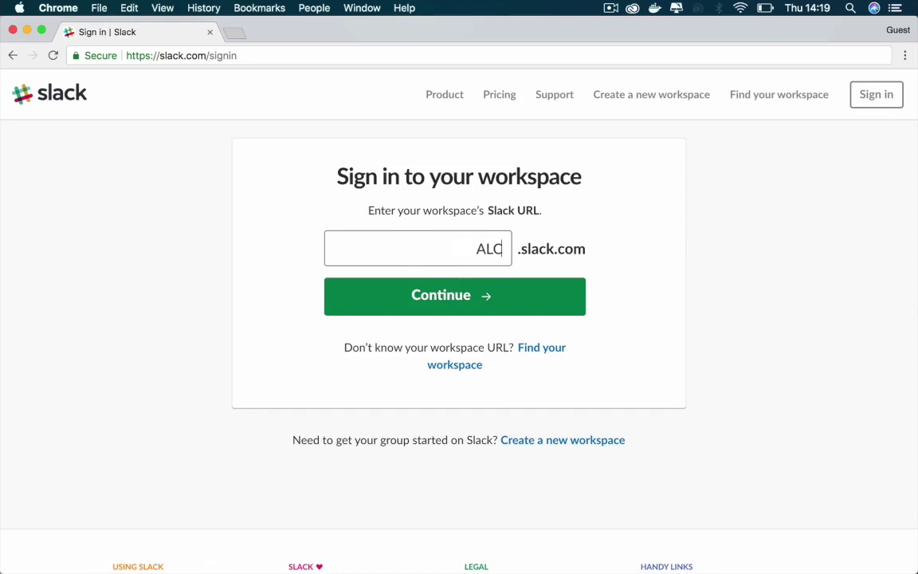
pyautogui.write('withGoogle3')
pyautogui.press('Return')
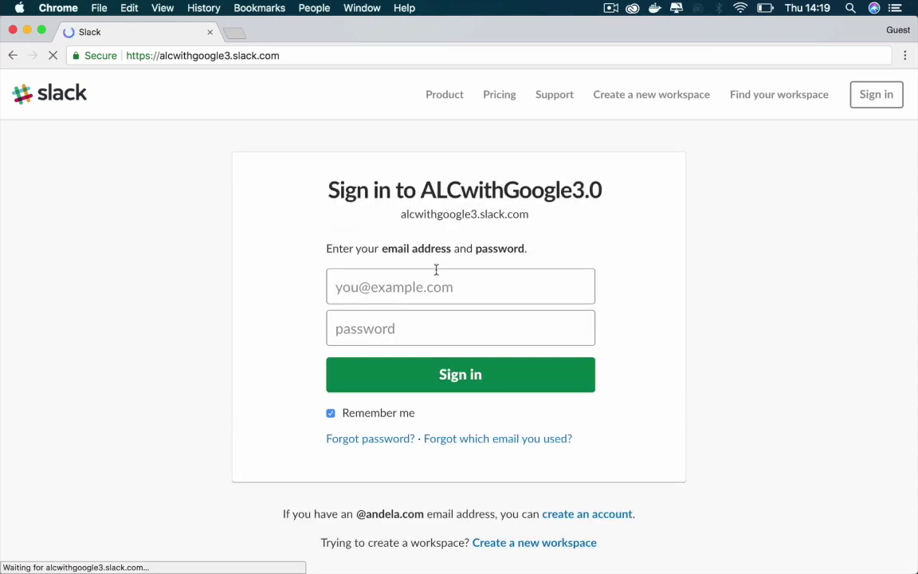
# Sign in to ALCwithGoogle3.0 with the account's e-mail address and password
pyautogui.click(435, 284)
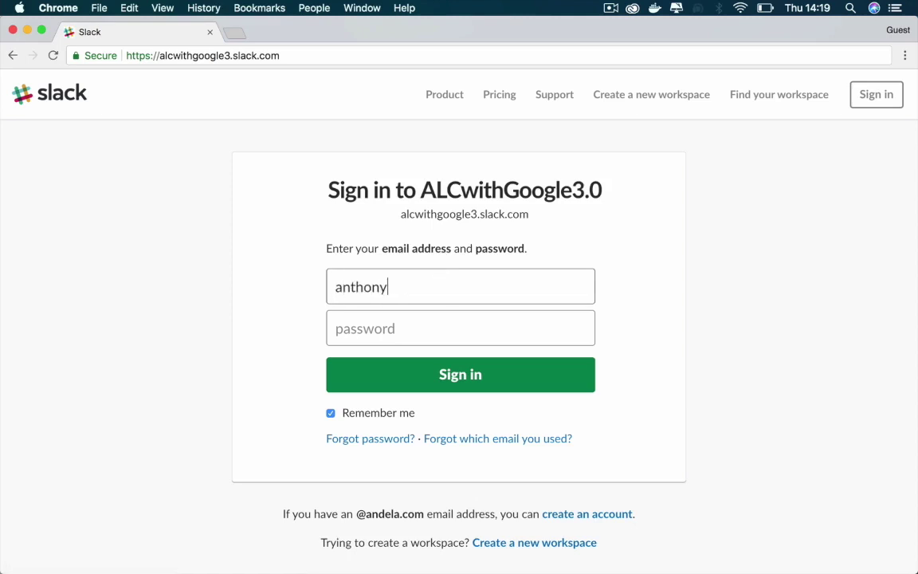
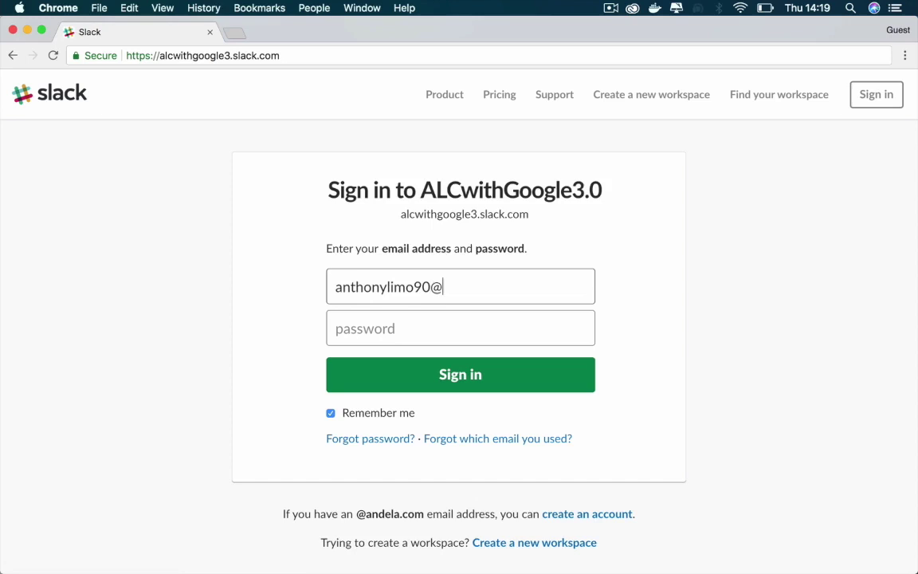
pyautogui.click(461, 328)
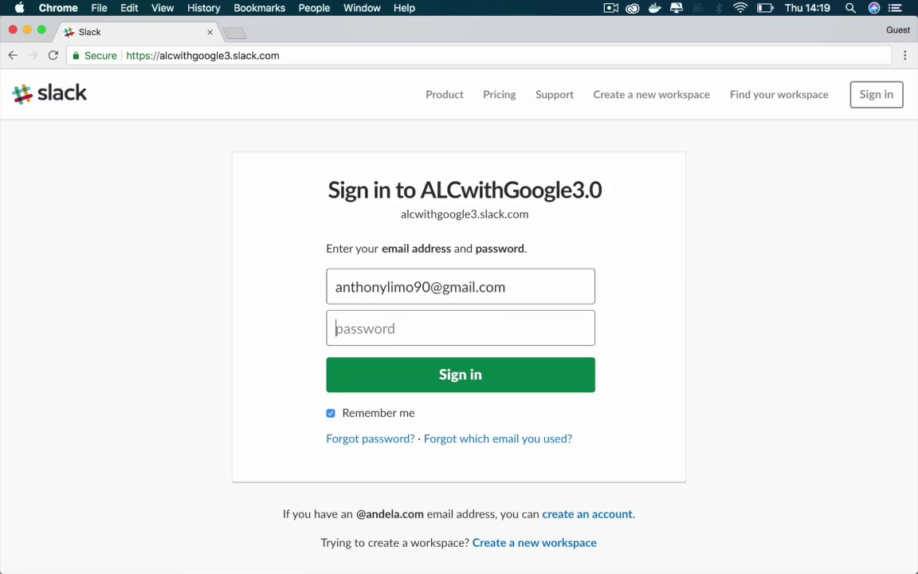
pyautogui.write('*********')
pyautogui.press('Return')
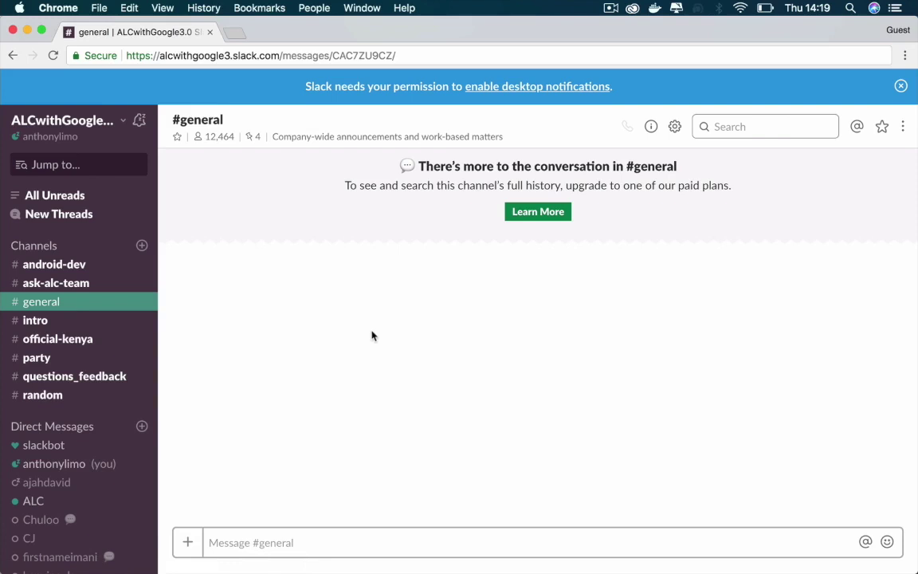
# Read through the ask-alc-team and android-dev channels, scrolling their messages
pyautogui.click(49, 283)
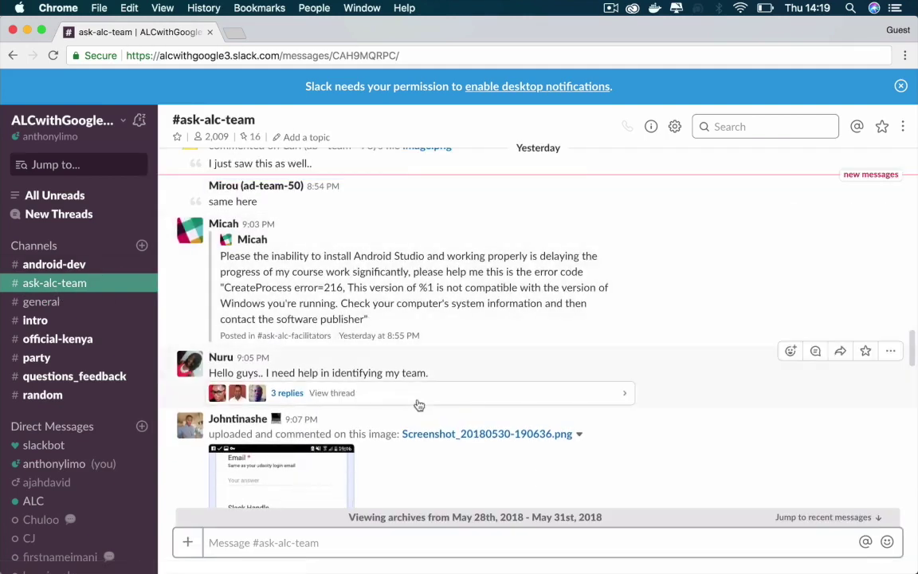
pyautogui.scroll(-10, 418, 404)
pyautogui.scroll(-15, 417, 404)
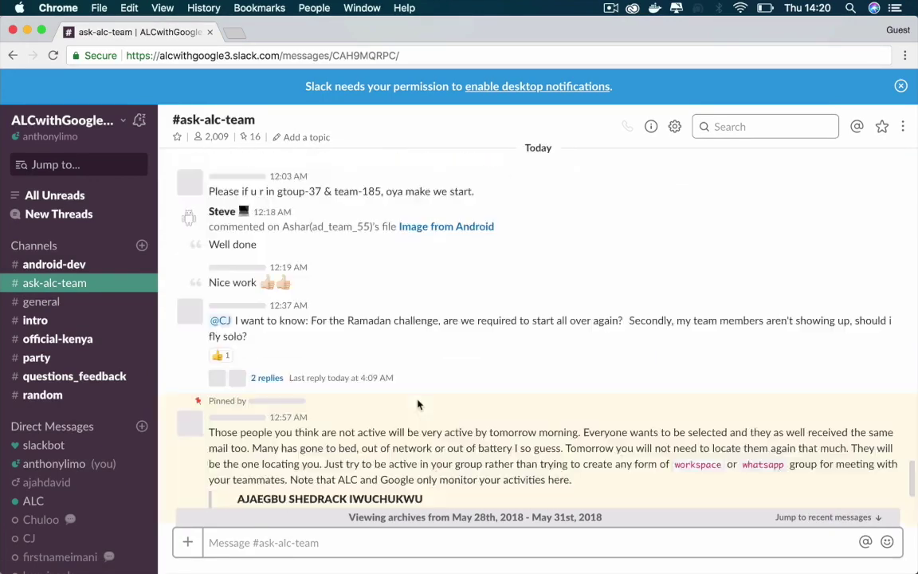
pyautogui.scroll(-15, 357, 375)
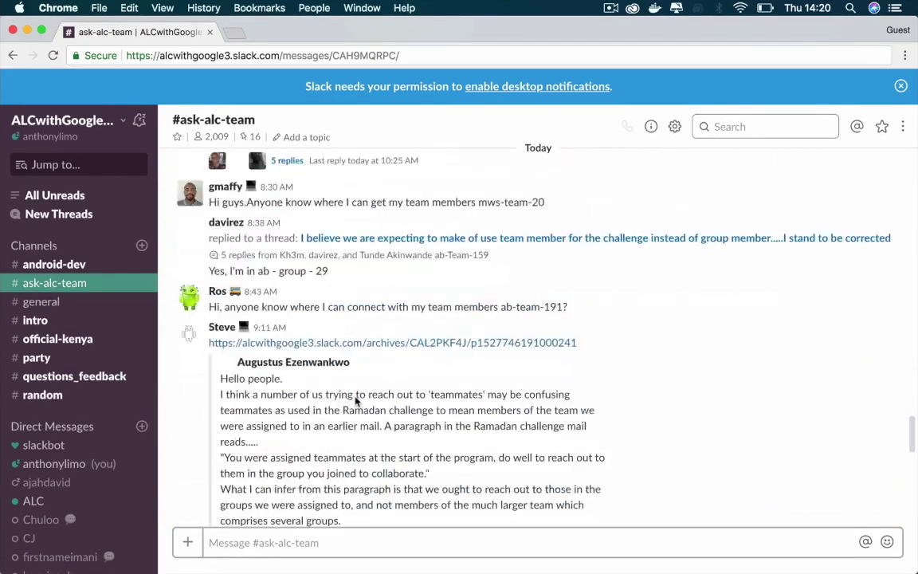
pyautogui.scroll(-15, 356, 397)
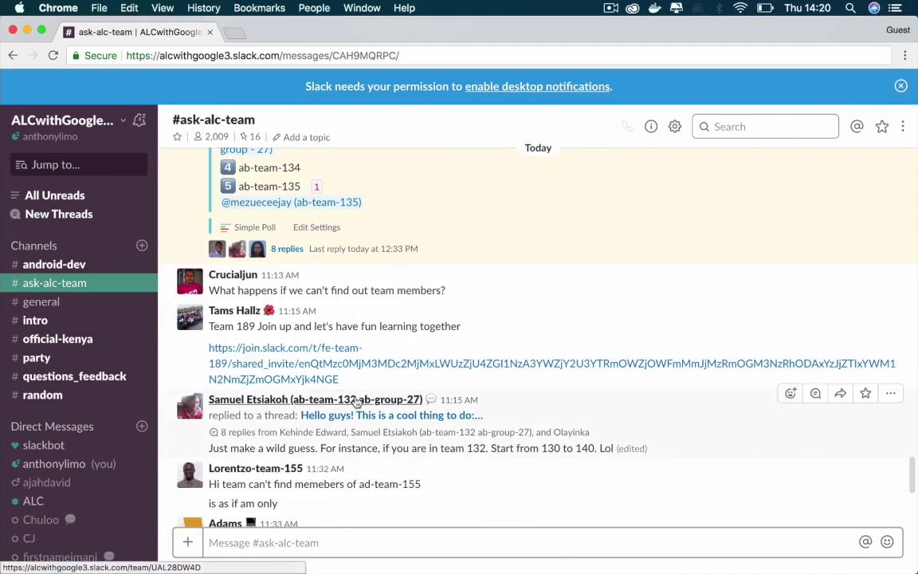
pyautogui.click(82, 268)
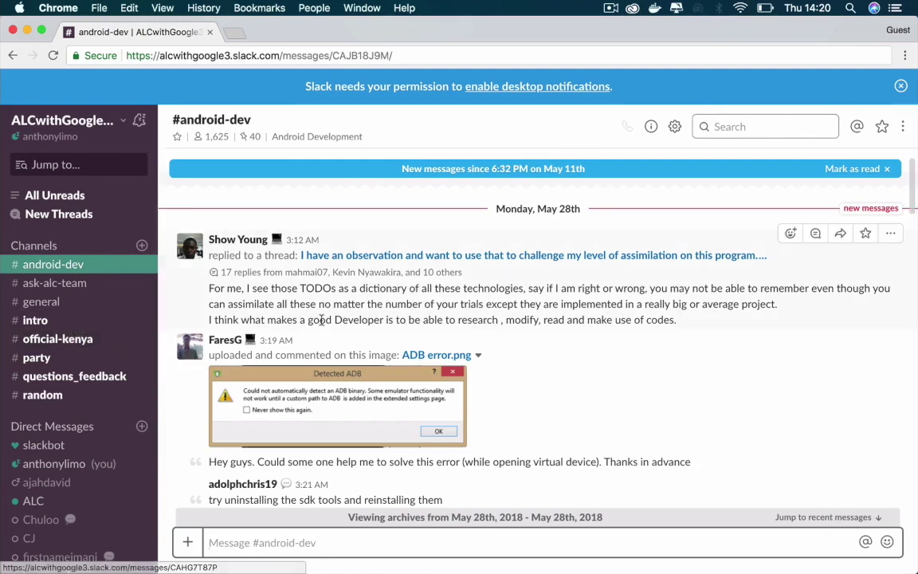
pyautogui.scroll(-5, 318, 319)
# Switch through intro, official-kenya, party, questions_feedback and random, then open Browse channels
pyautogui.click(56, 328)
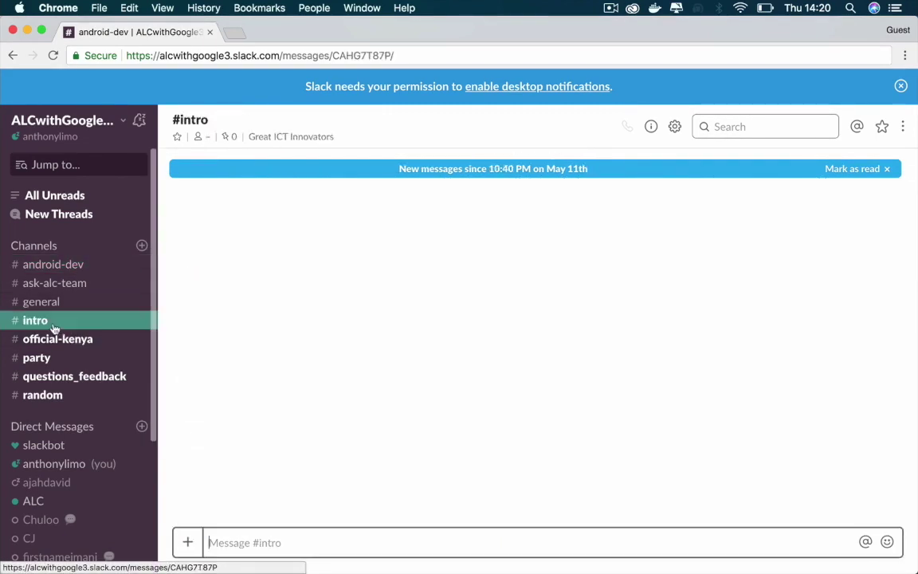
pyautogui.click(57, 341)
pyautogui.click(66, 321)
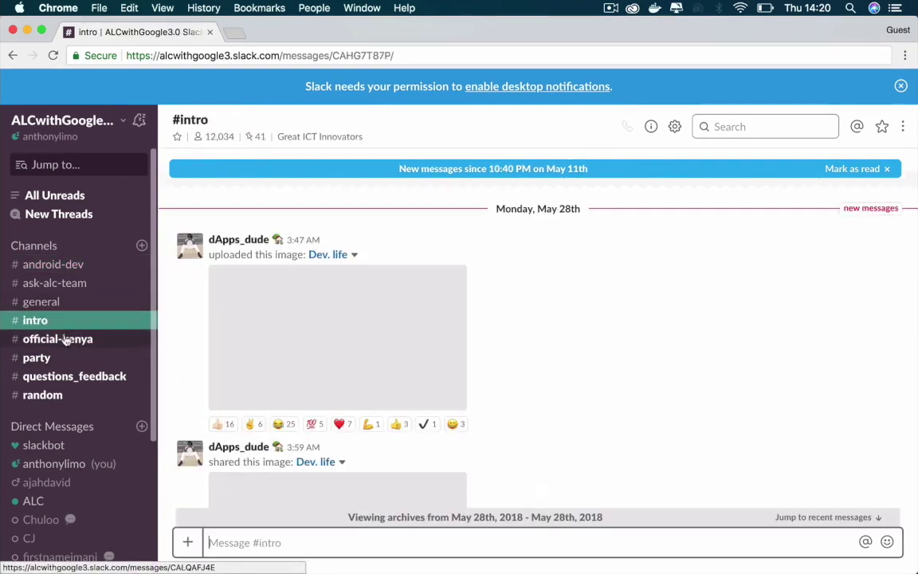
pyautogui.click(66, 341)
pyautogui.click(62, 359)
pyautogui.click(68, 377)
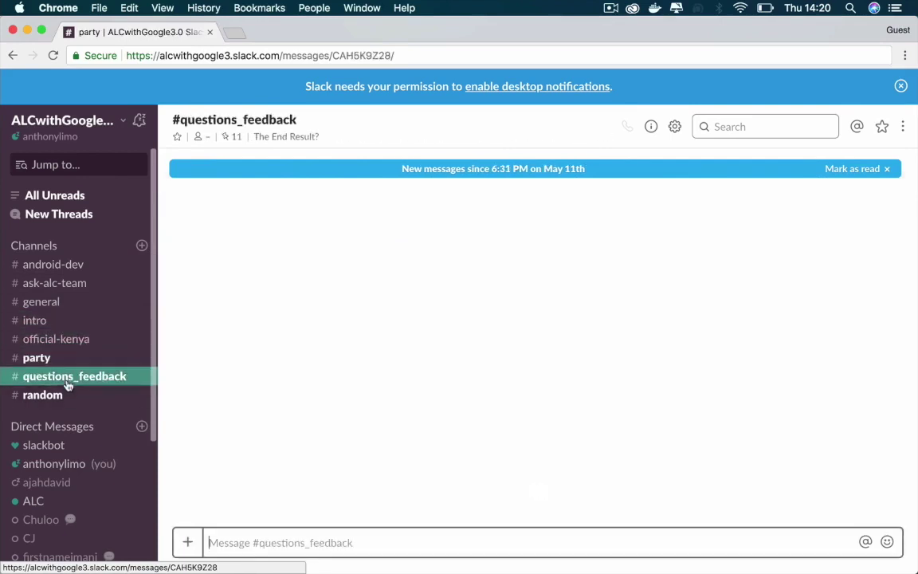
pyautogui.click(61, 397)
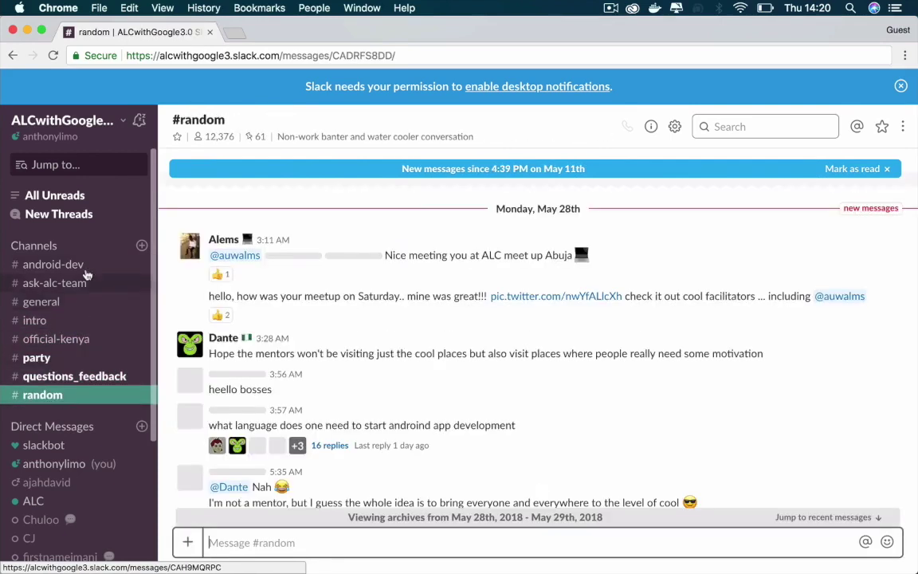
pyautogui.click(40, 248)
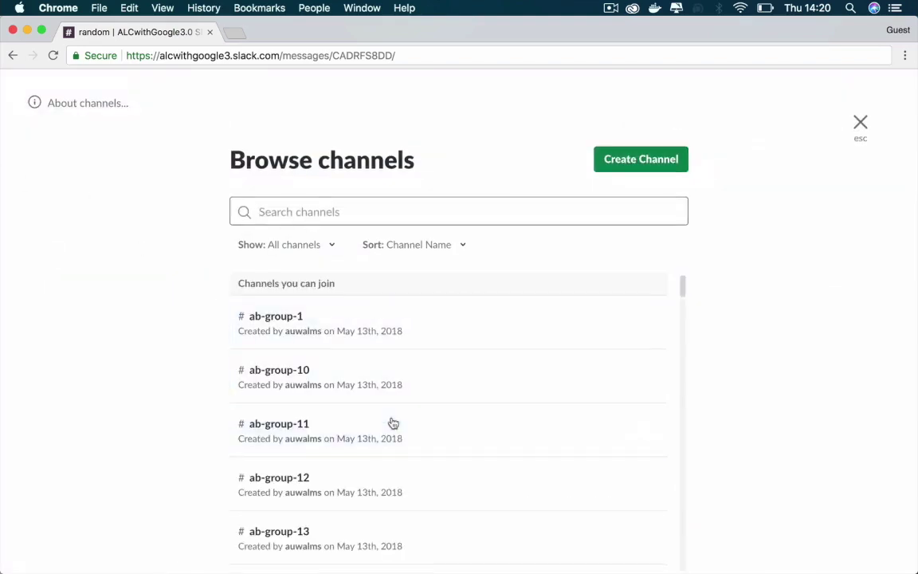
# Scroll up and down through the Browse channels directory
pyautogui.scroll(-15, 391, 423)
pyautogui.scroll(-20, 391, 424)
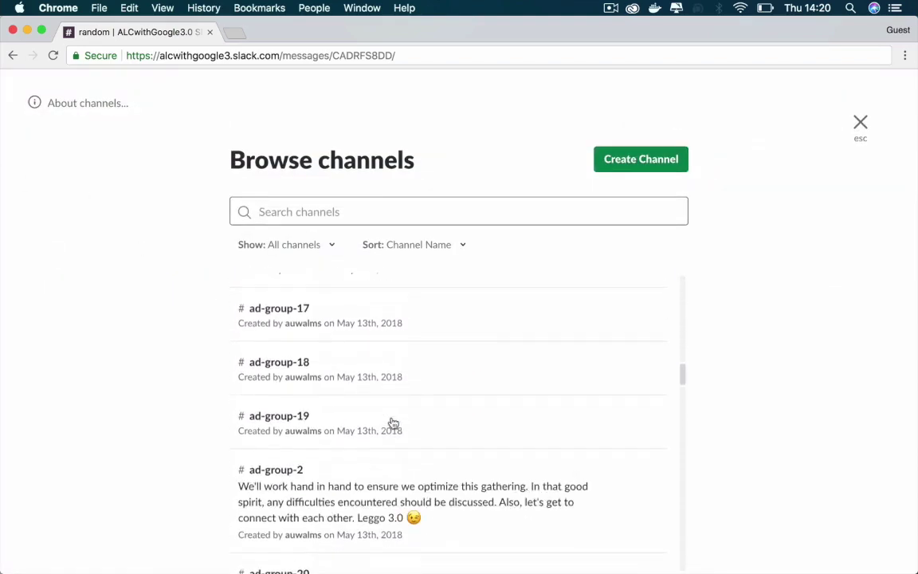
pyautogui.scroll(-20, 393, 423)
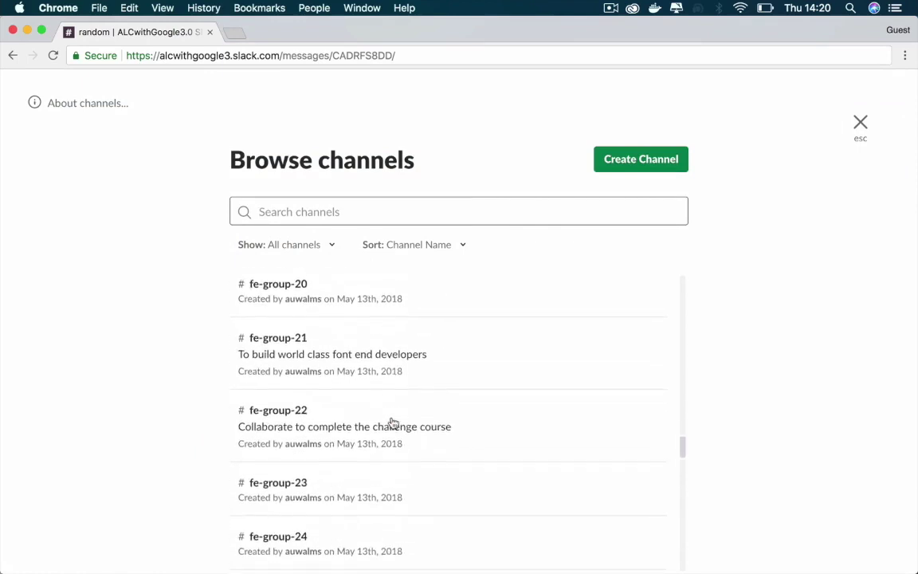
pyautogui.scroll(-20, 393, 423)
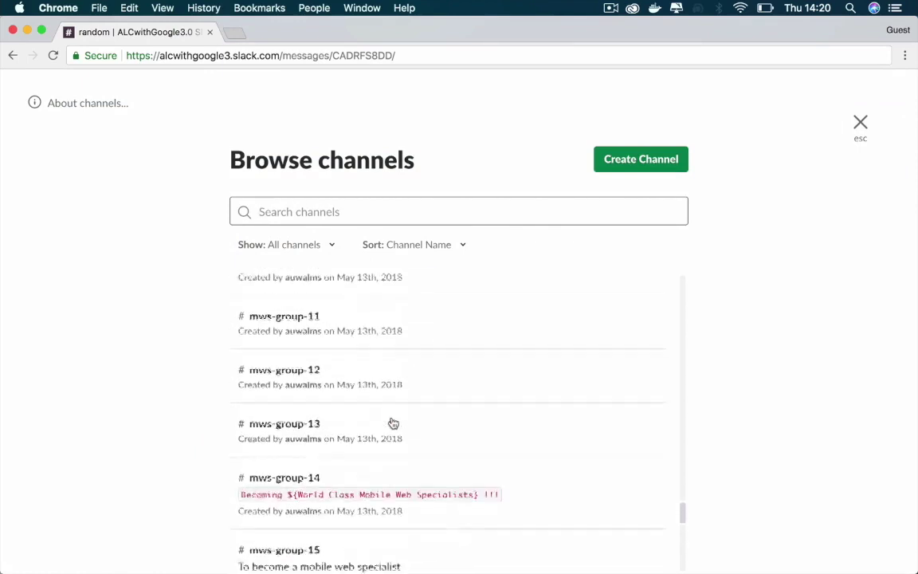
pyautogui.scroll(-20, 393, 423)
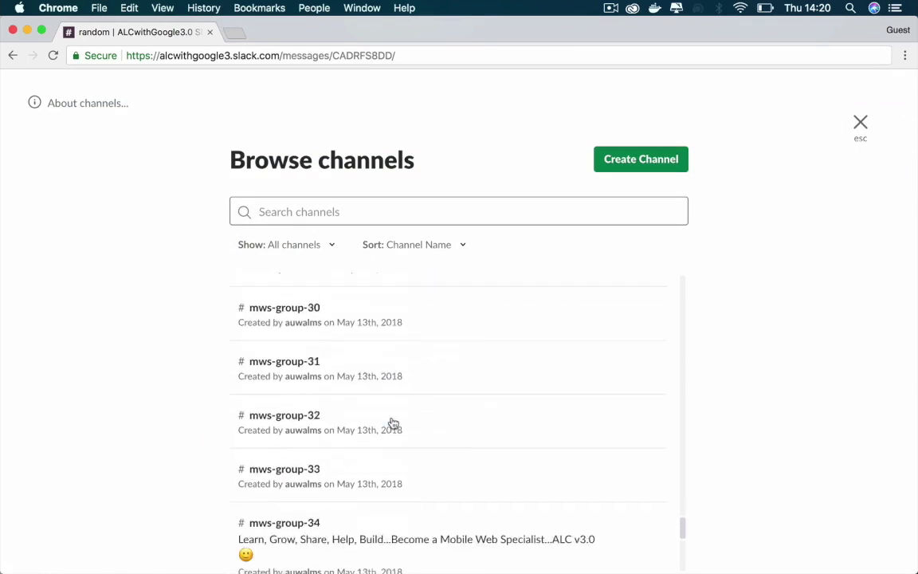
pyautogui.scroll(20, 393, 423)
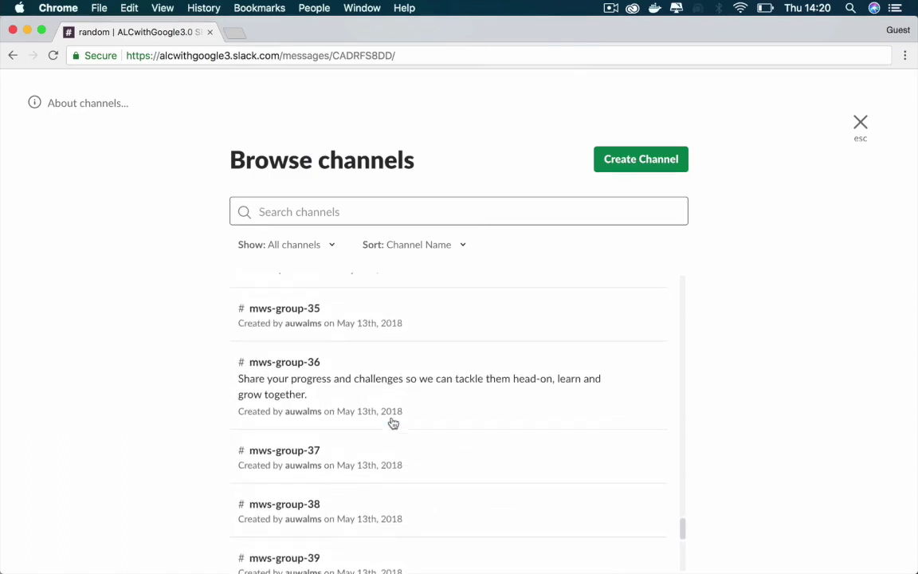
pyautogui.scroll(20, 393, 423)
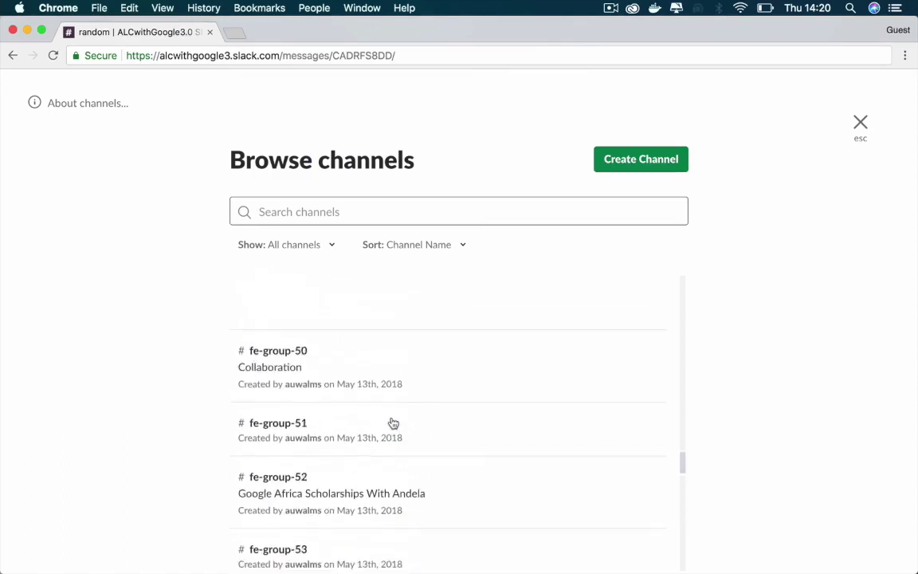
pyautogui.scroll(20, 393, 423)
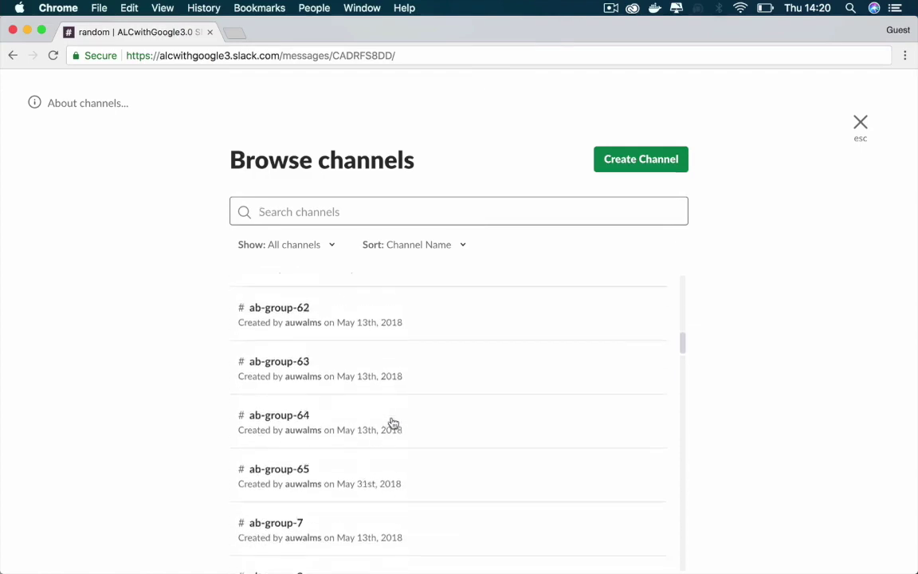
pyautogui.scroll(-20, 393, 423)
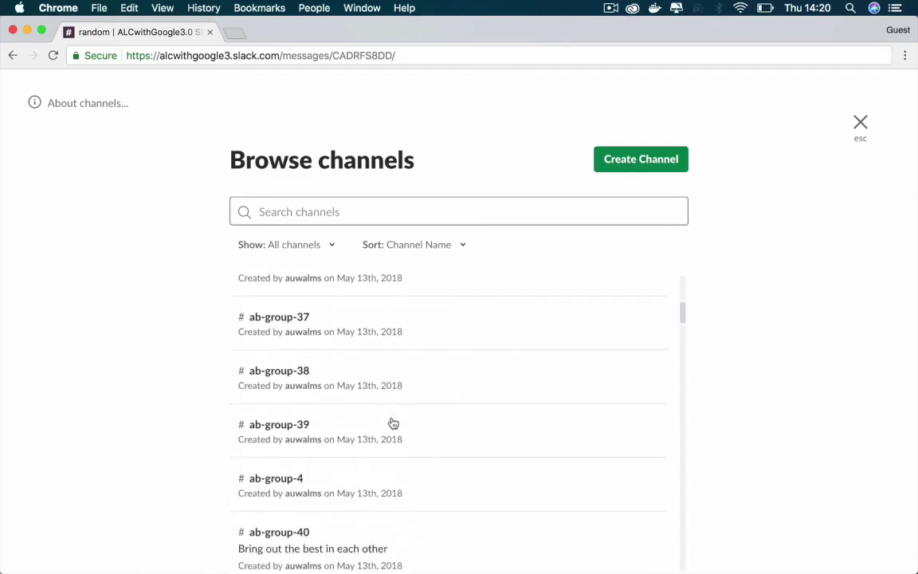
pyautogui.scroll(-20, 393, 423)
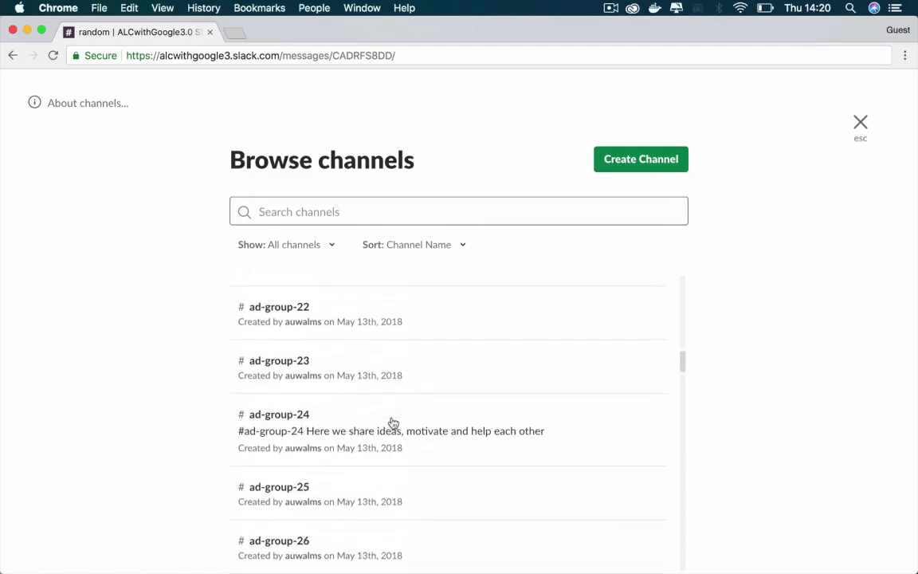
pyautogui.scroll(-4, 393, 423)
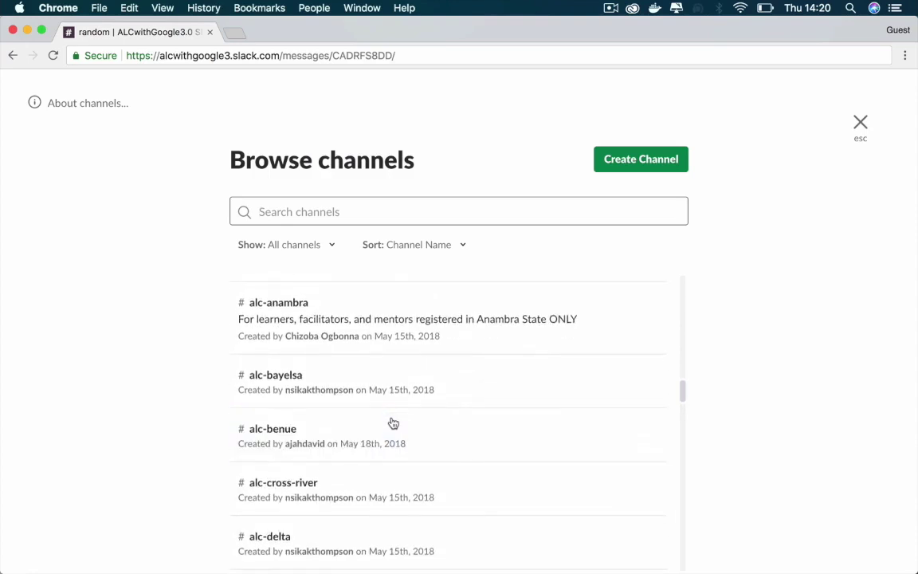
pyautogui.scroll(-3, 356, 469)
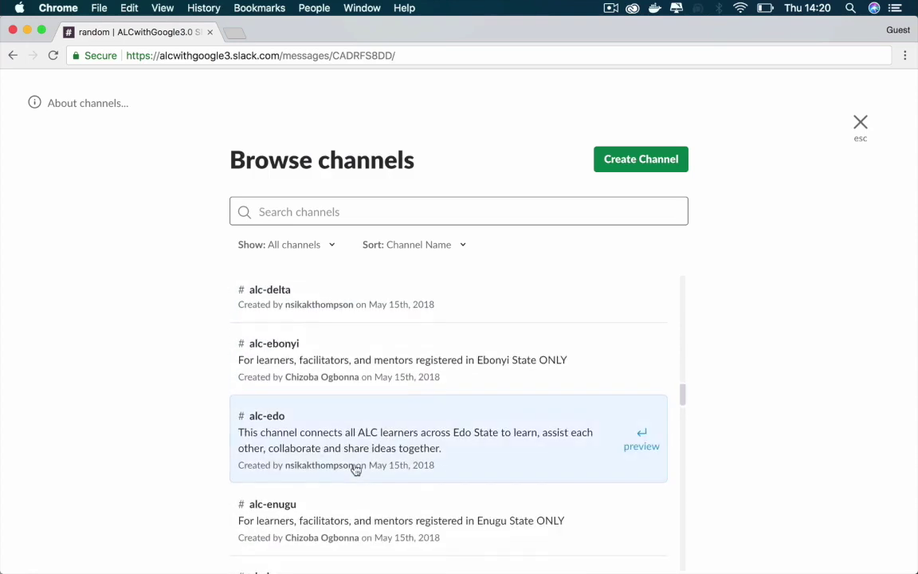
pyautogui.scroll(-3, 359, 433)
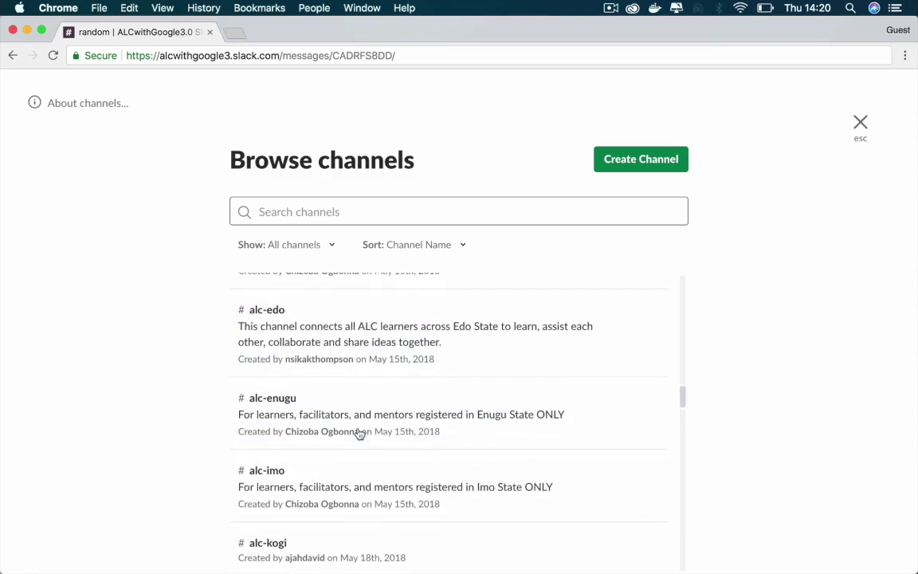
pyautogui.scroll(-6, 359, 430)
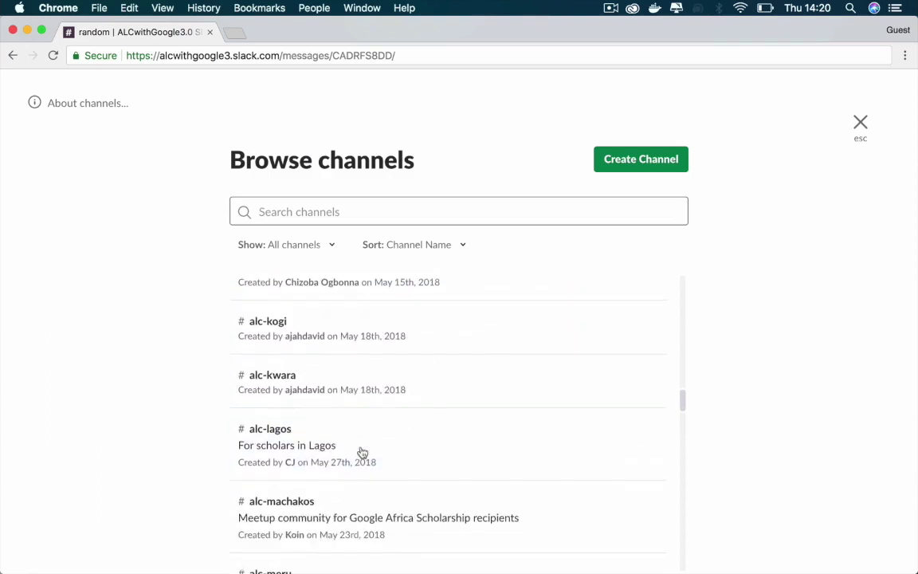
pyautogui.scroll(-8, 359, 426)
pyautogui.scroll(3, 357, 460)
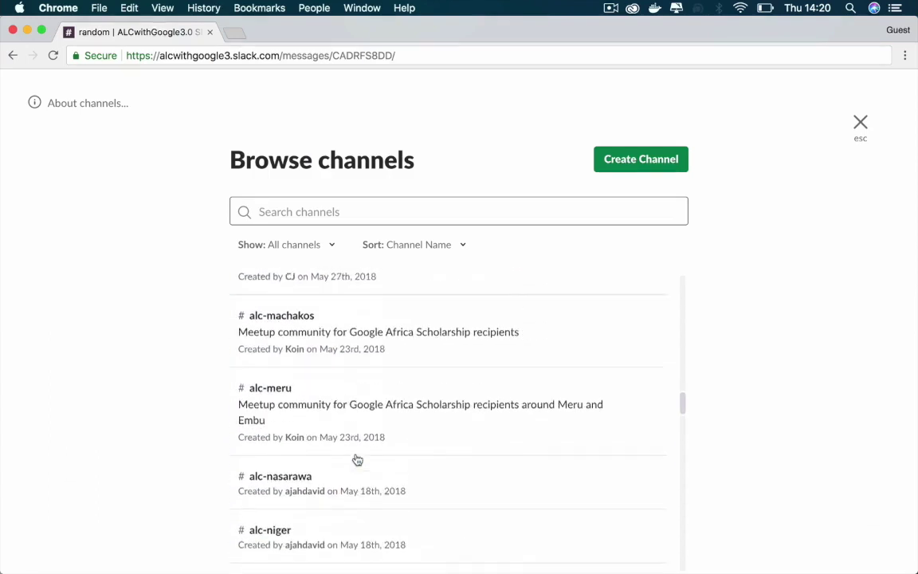
pyautogui.scroll(15, 358, 460)
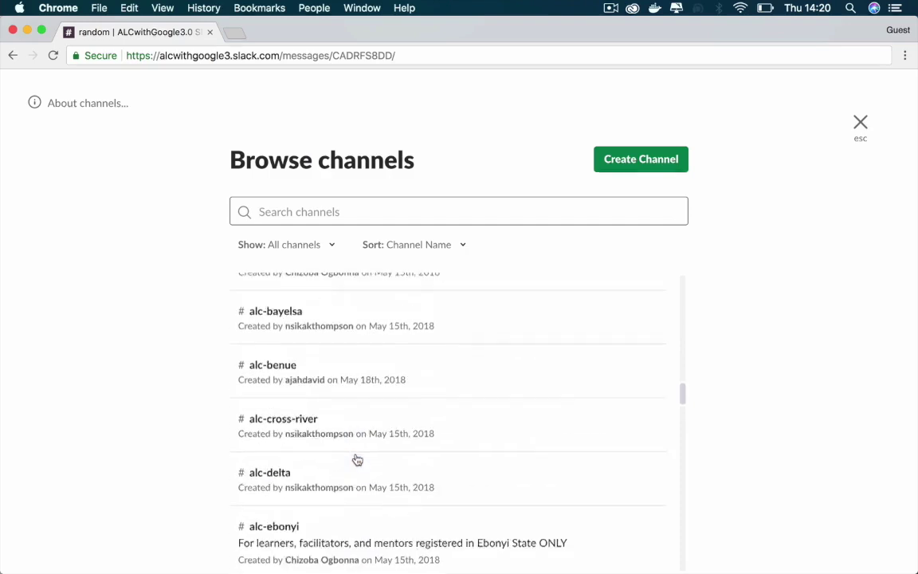
pyautogui.scroll(-5, 357, 460)
pyautogui.scroll(-3, 357, 460)
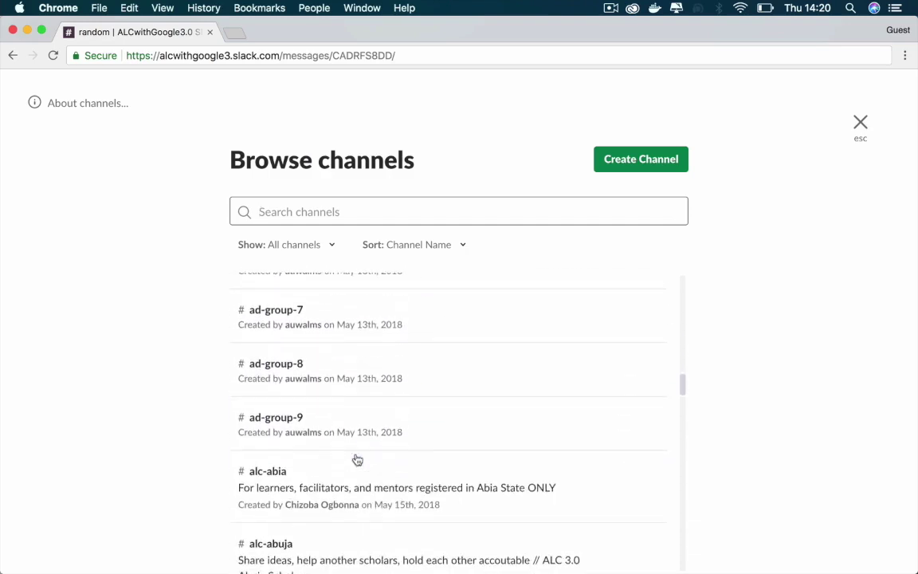
pyautogui.scroll(8, 358, 460)
pyautogui.scroll(10, 375, 388)
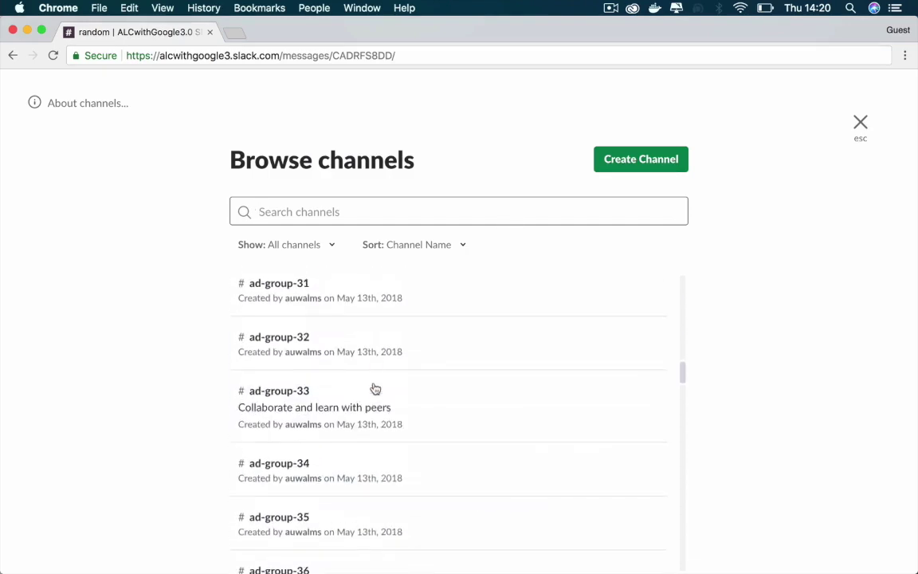
# Search the channel list for fe-group-5 and open its preview
pyautogui.scroll(-1, 374, 388)
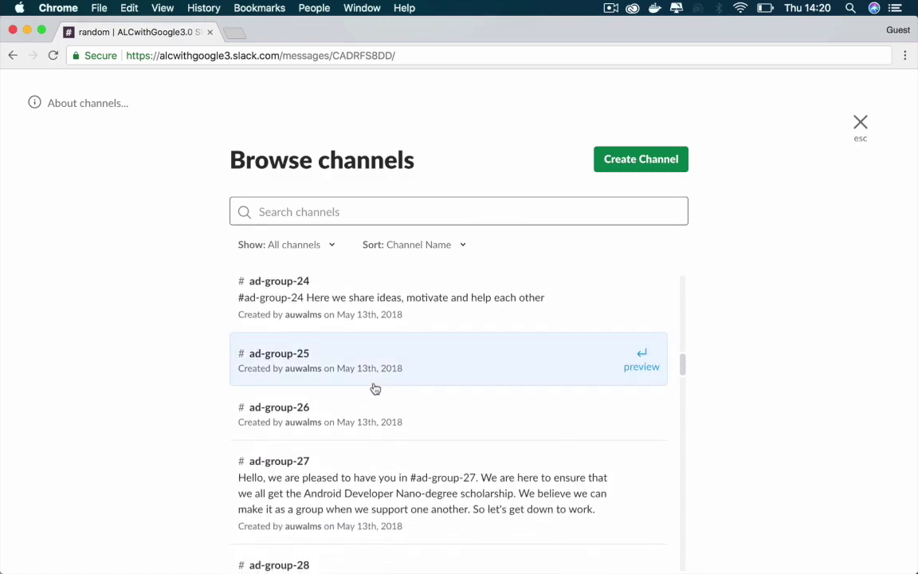
pyautogui.scroll(15, 375, 388)
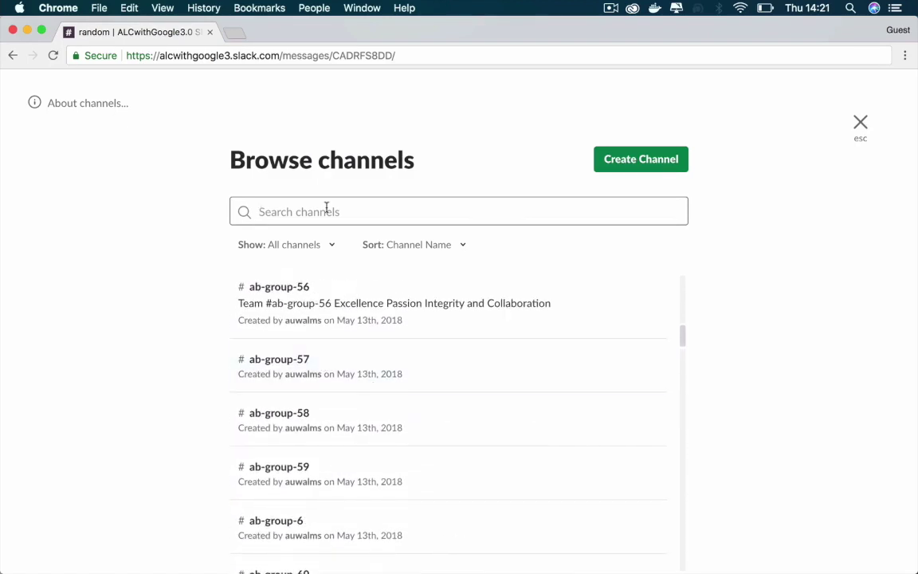
pyautogui.write('#fe')
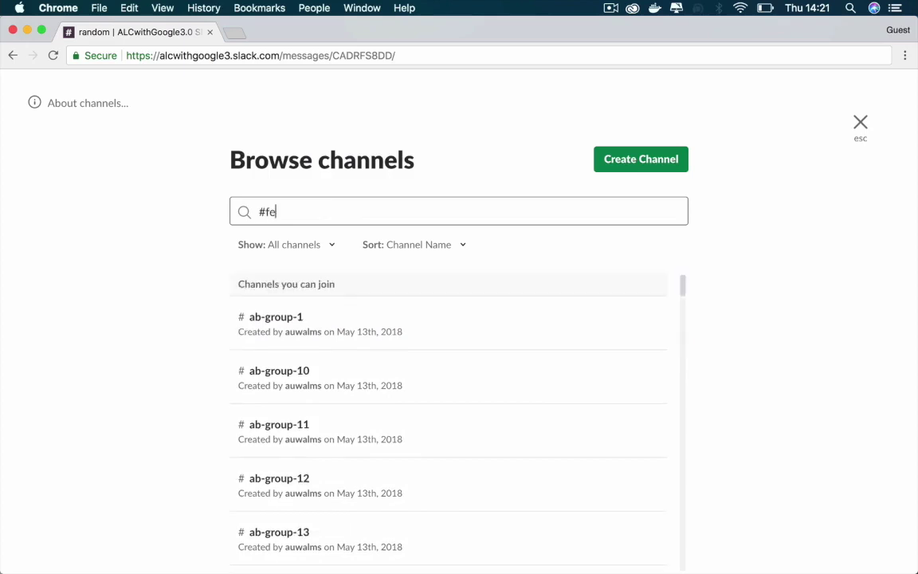
pyautogui.write('-group')
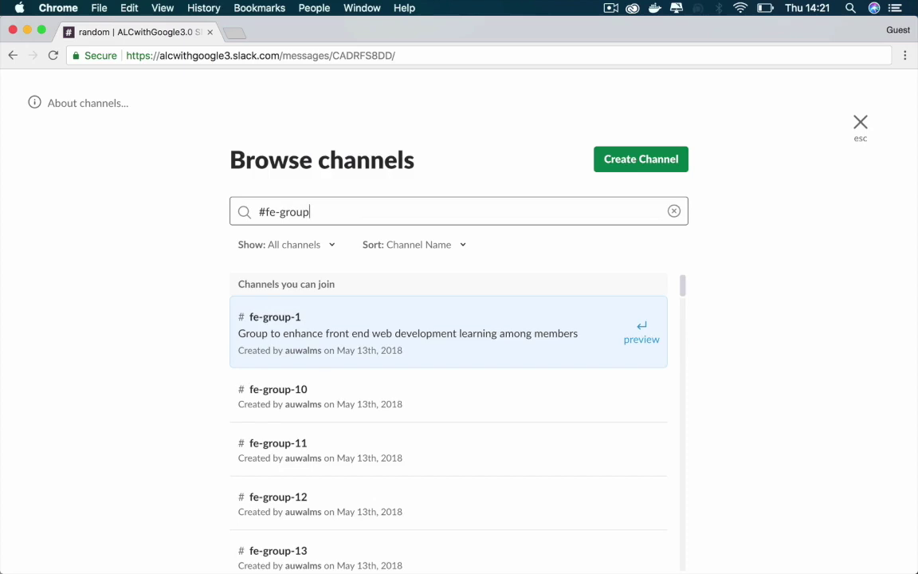
pyautogui.write('5')
pyautogui.write('-')
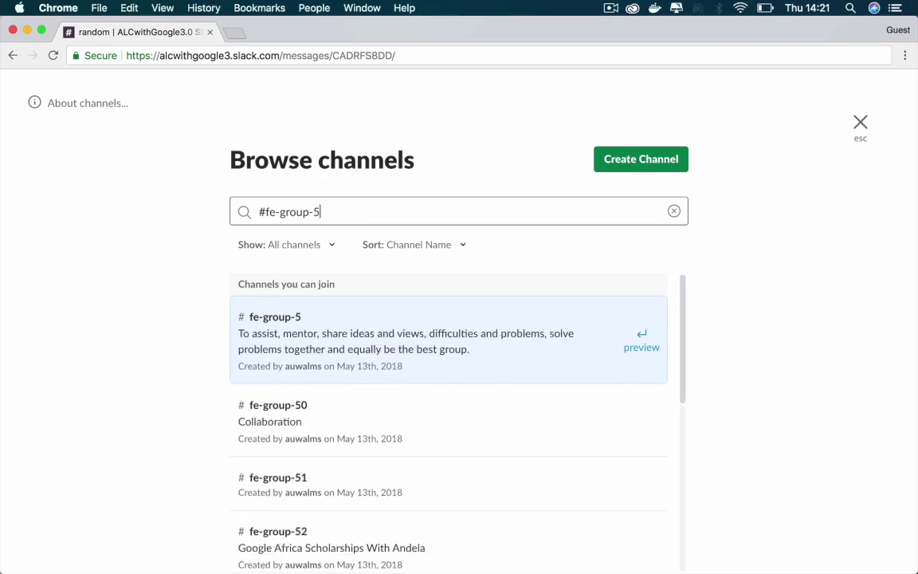
pyautogui.click(328, 344)
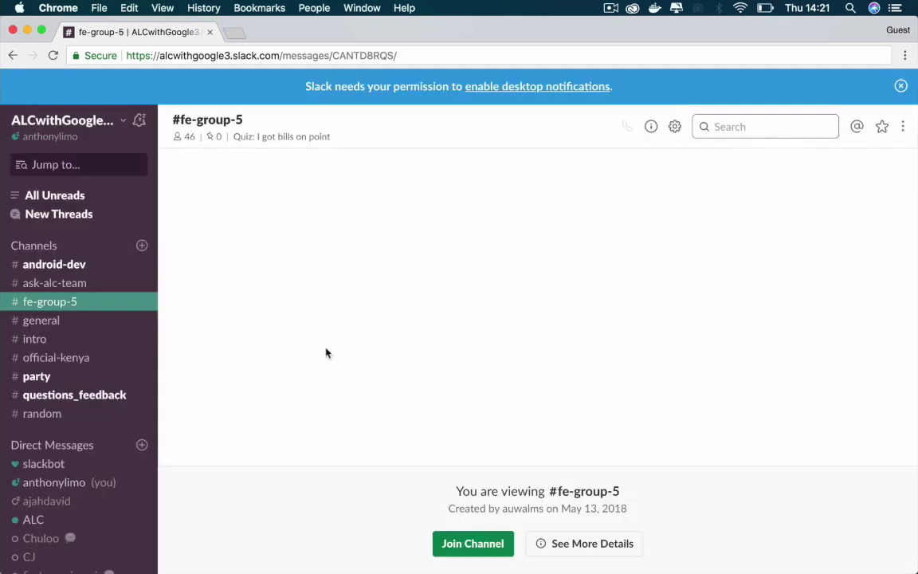
# Join fe-group-5 and scroll through its recent group messages
pyautogui.click(473, 543)
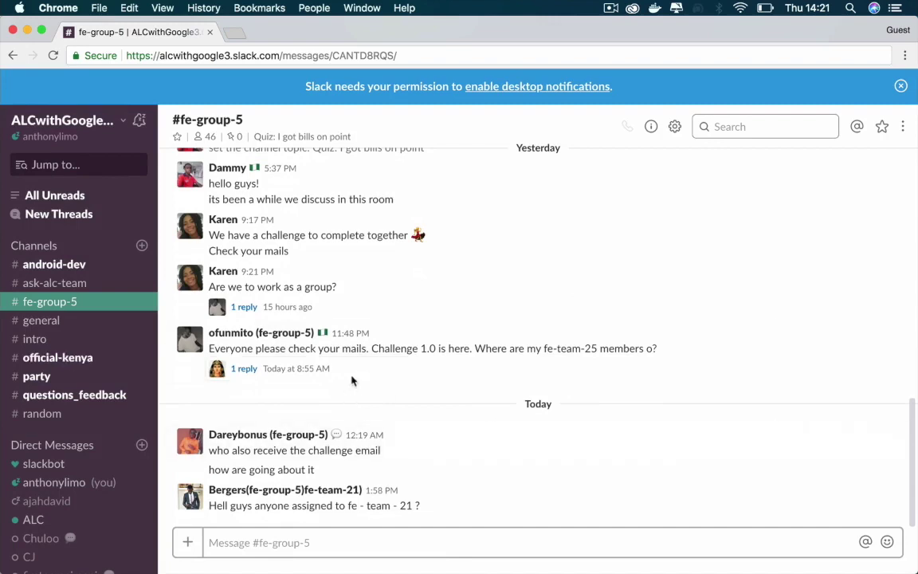
pyautogui.scroll(10, 351, 381)
pyautogui.scroll(-4, 353, 379)
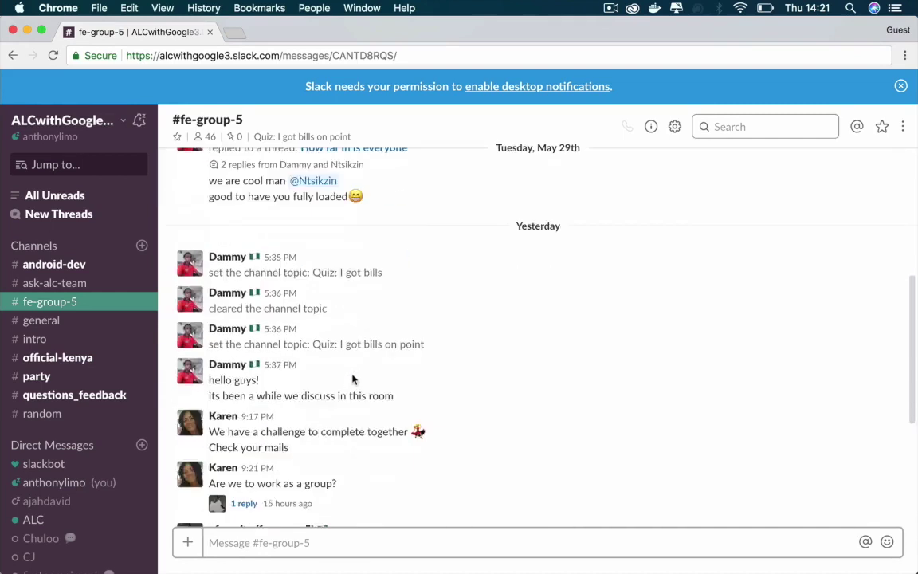
pyautogui.scroll(-5, 353, 380)
pyautogui.scroll(1, 480, 432)
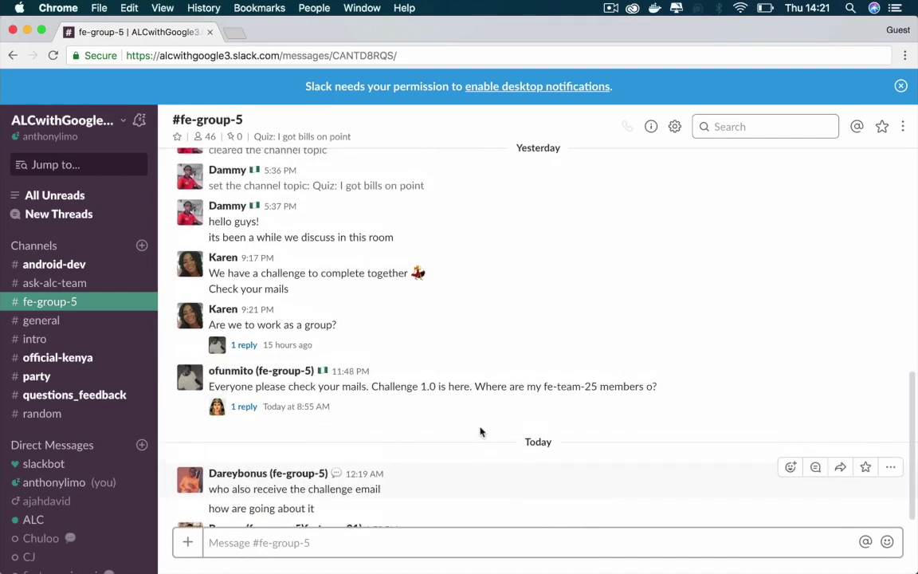
pyautogui.scroll(-3, 481, 432)
pyautogui.scroll(5, 482, 431)
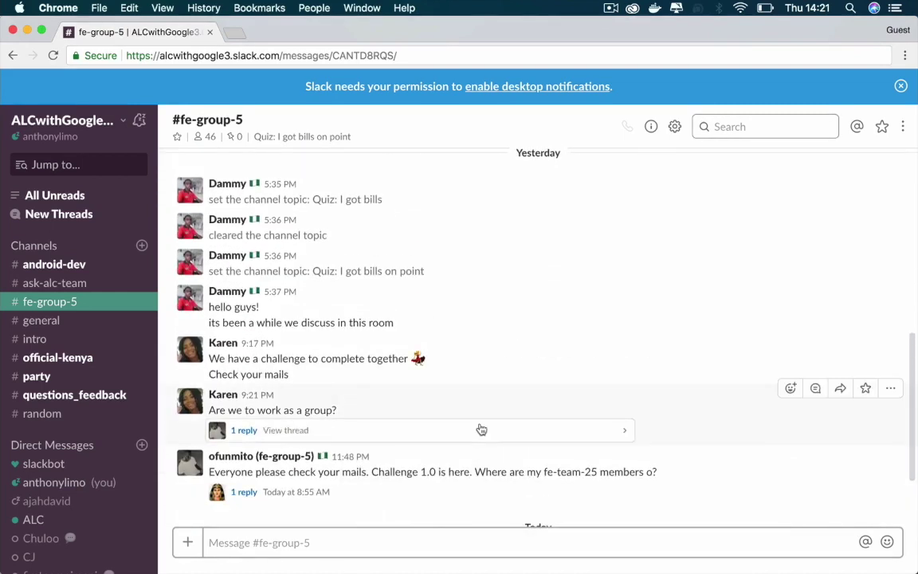
pyautogui.scroll(4, 481, 430)
pyautogui.scroll(-3, 514, 187)
pyautogui.scroll(-4, 520, 373)
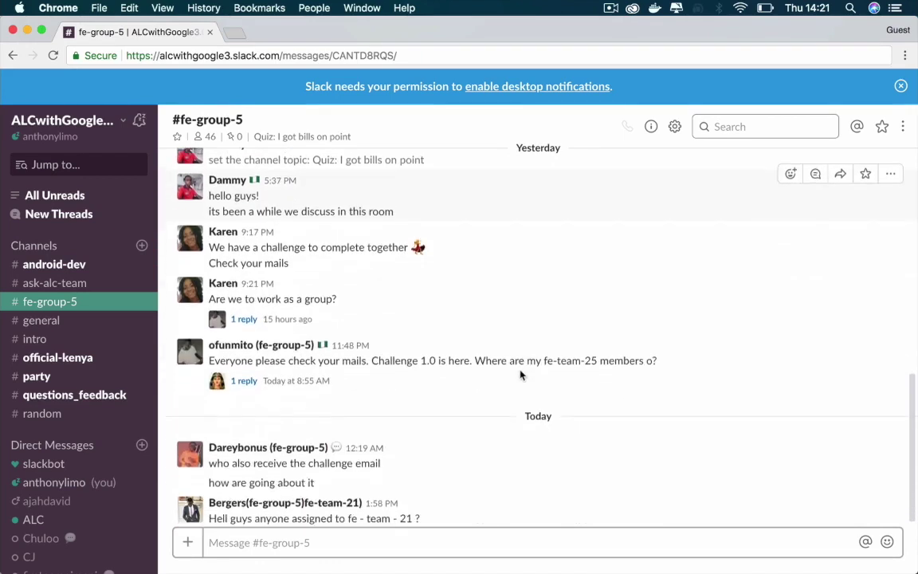
pyautogui.scroll(-1, 521, 373)
pyautogui.scroll(3, 520, 375)
pyautogui.scroll(-3, 520, 375)
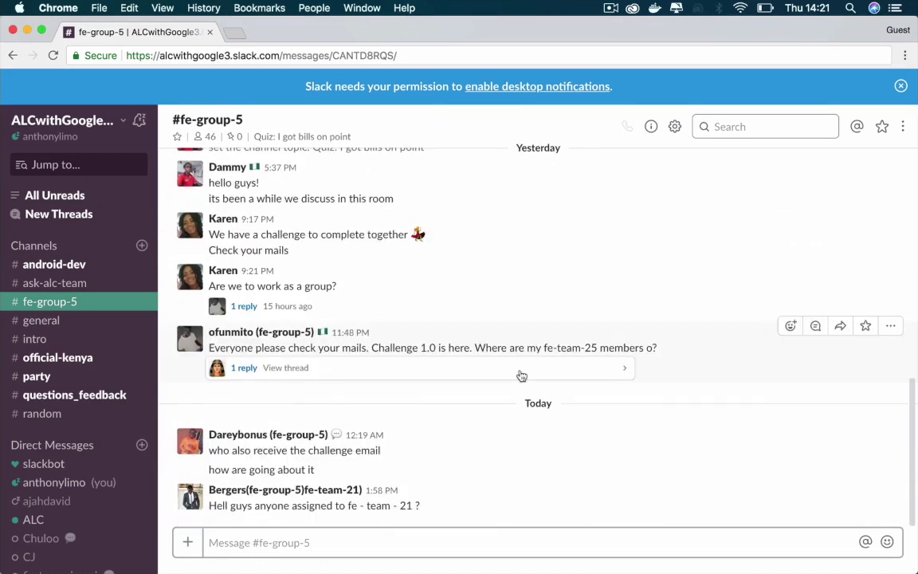
pyautogui.scroll(3, 520, 375)
pyautogui.scroll(-3, 520, 374)
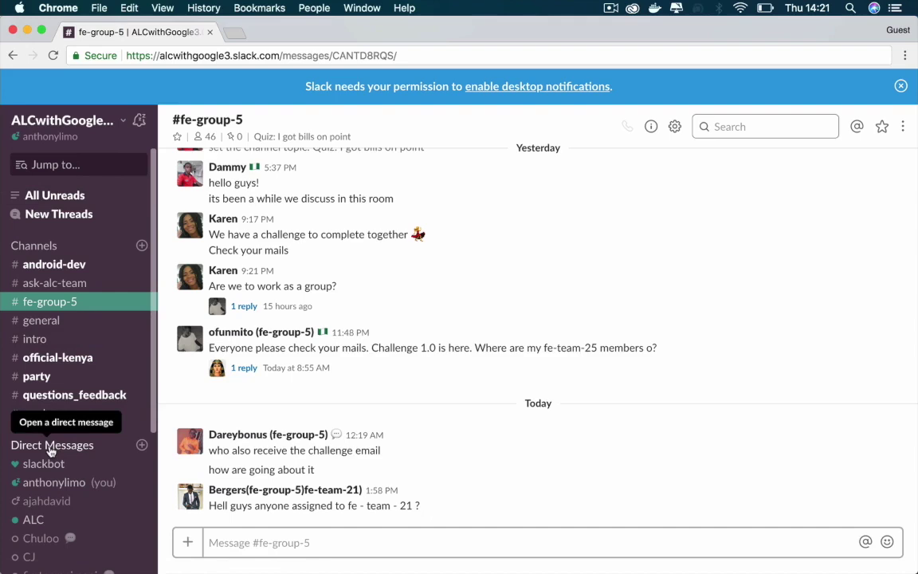
pyautogui.scroll(-3, 56, 478)
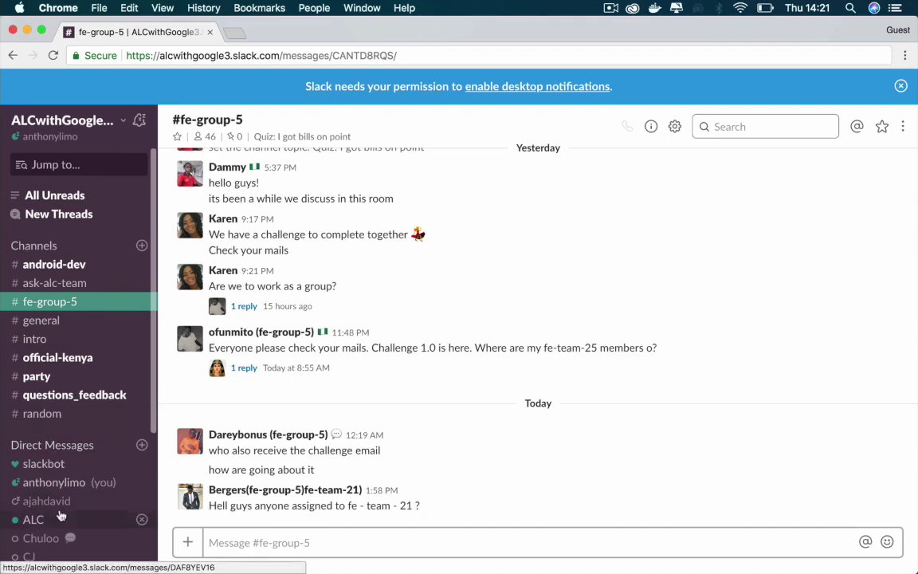
pyautogui.scroll(3, 60, 515)
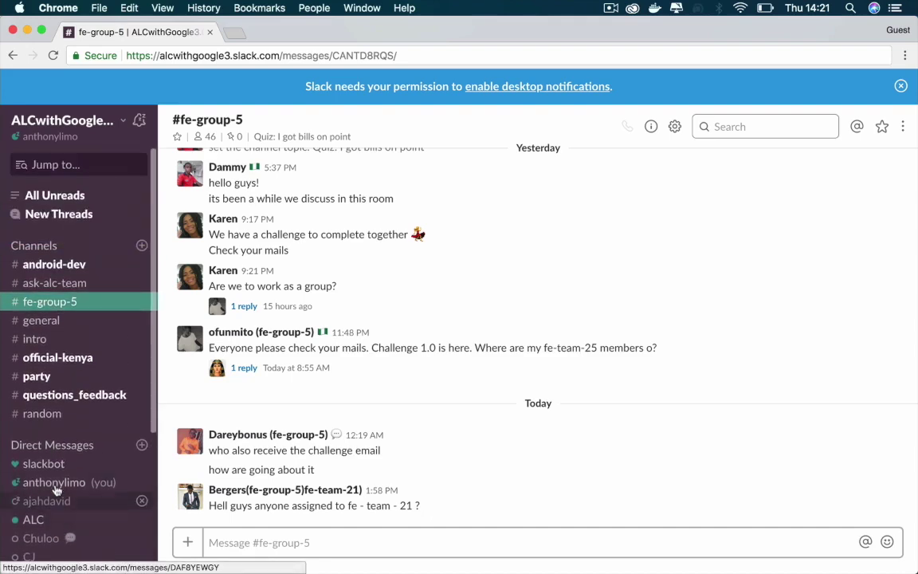
# Start a direct message with the top recent contact and scroll up through the replies
pyautogui.click(48, 443)
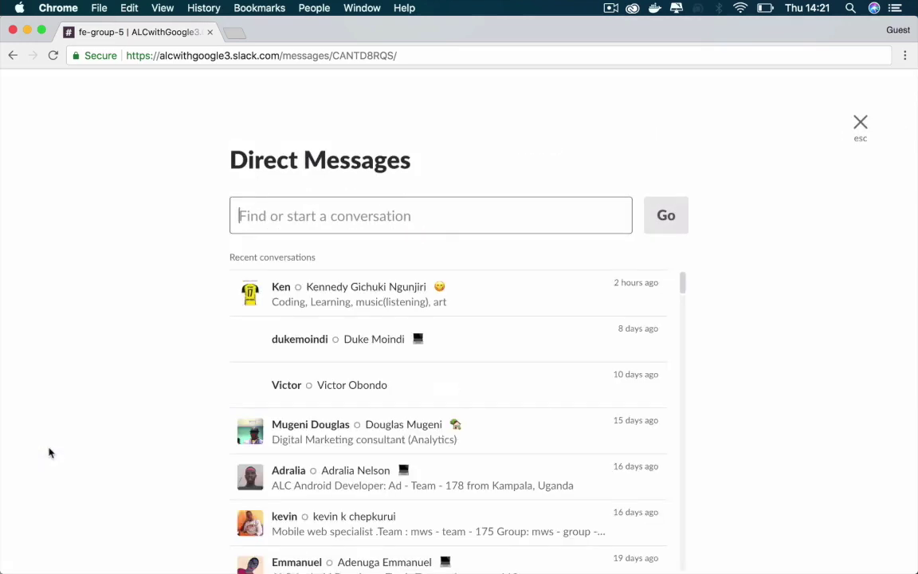
pyautogui.click(326, 306)
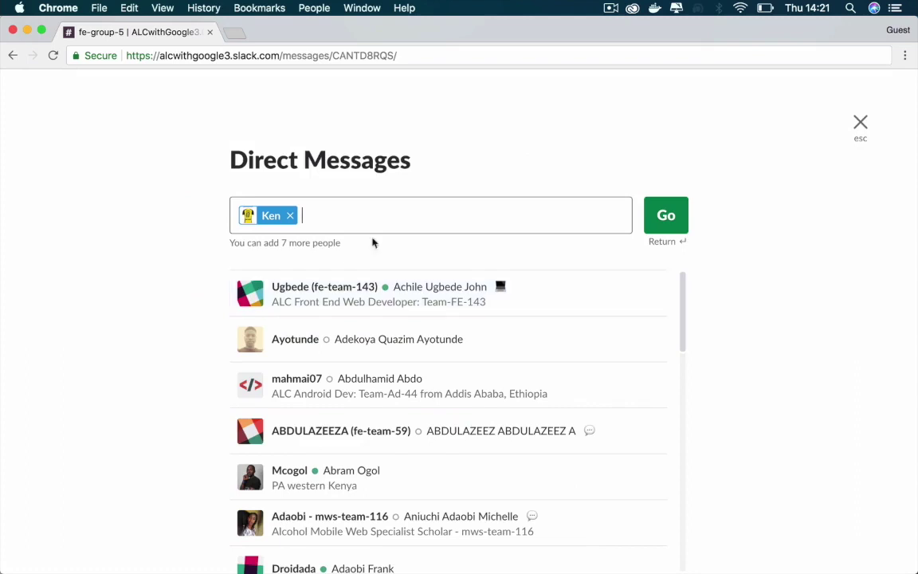
pyautogui.click(680, 217)
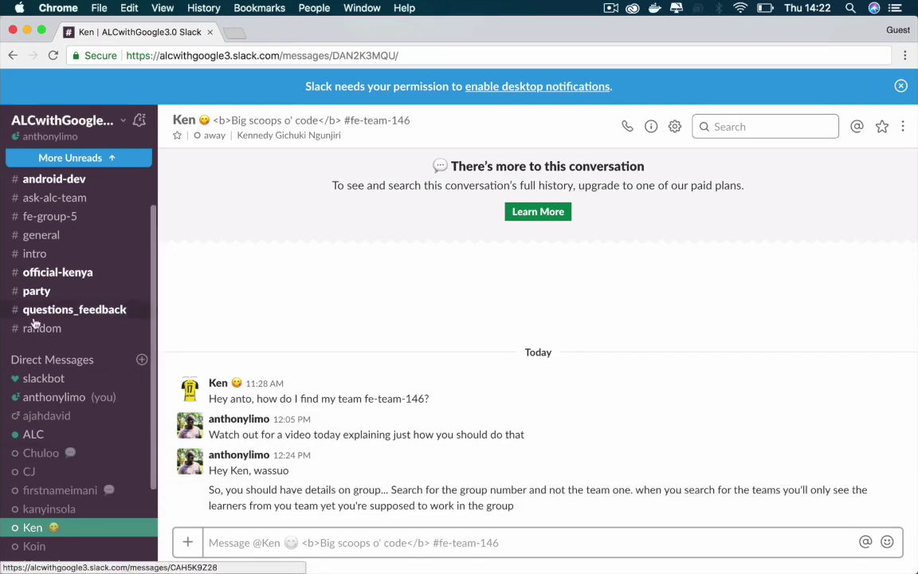
pyautogui.scroll(3, 36, 319)
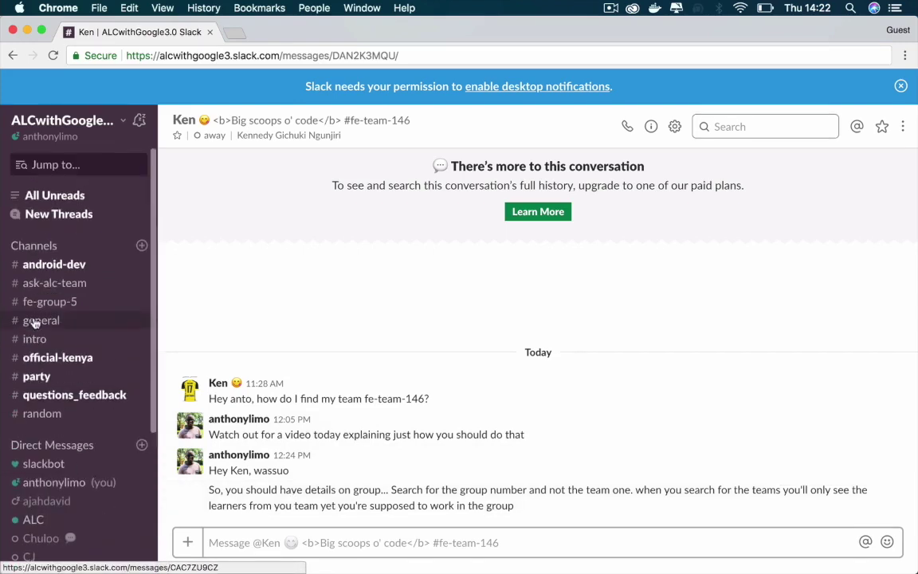
pyautogui.click(54, 247)
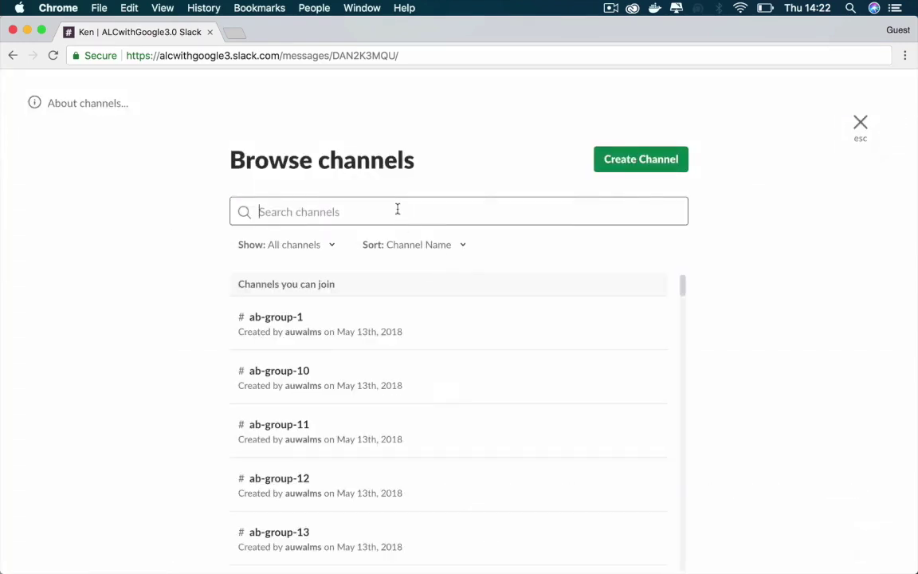
pyautogui.write('tea')
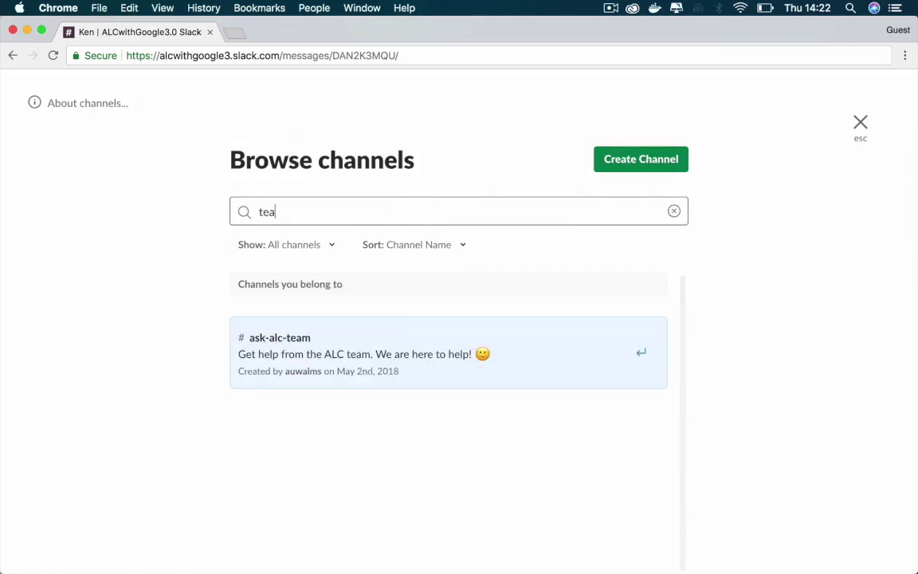
pyautogui.press('BackSpace')
pyautogui.press('BackSpace')
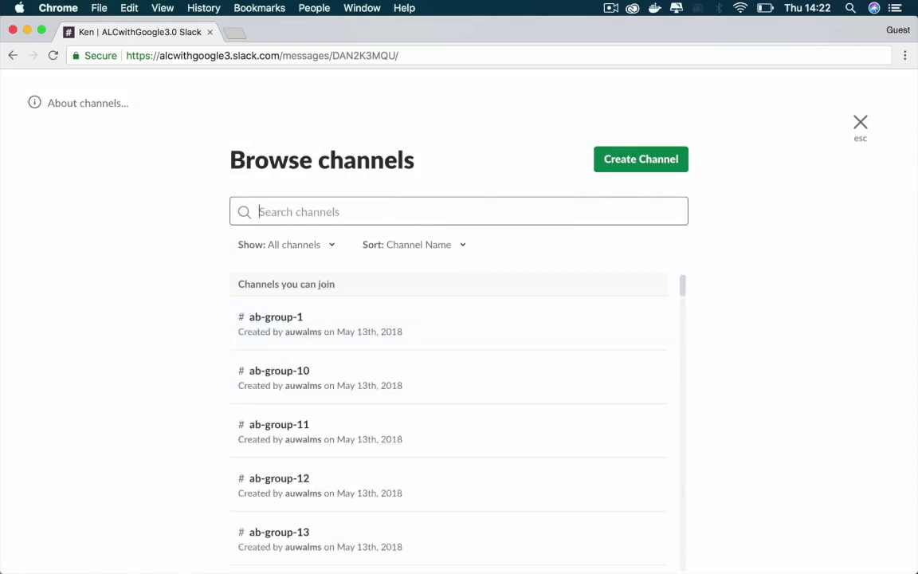
pyautogui.write('ad-')
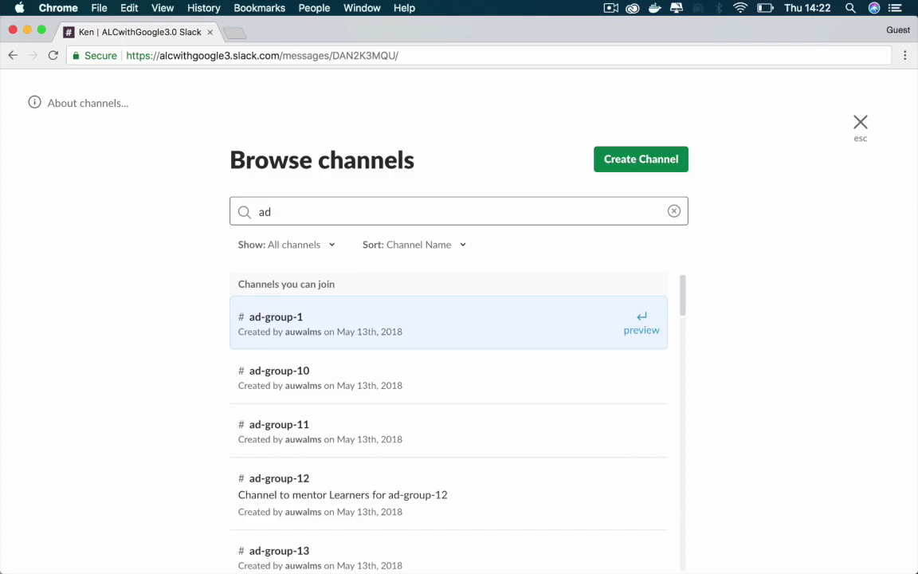
pyautogui.write('team')
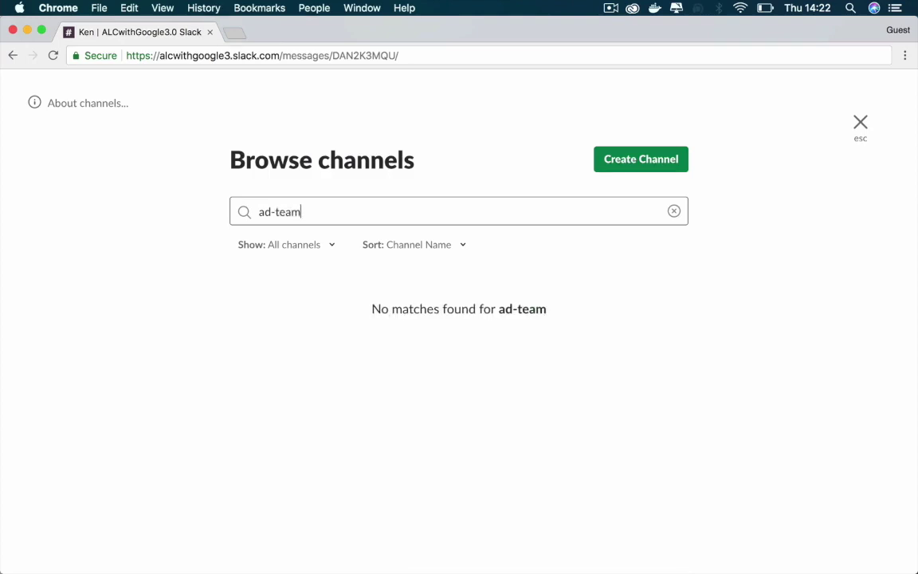
pyautogui.press('BackSpace')
pyautogui.press('BackSpace')
pyautogui.press('BackSpace')
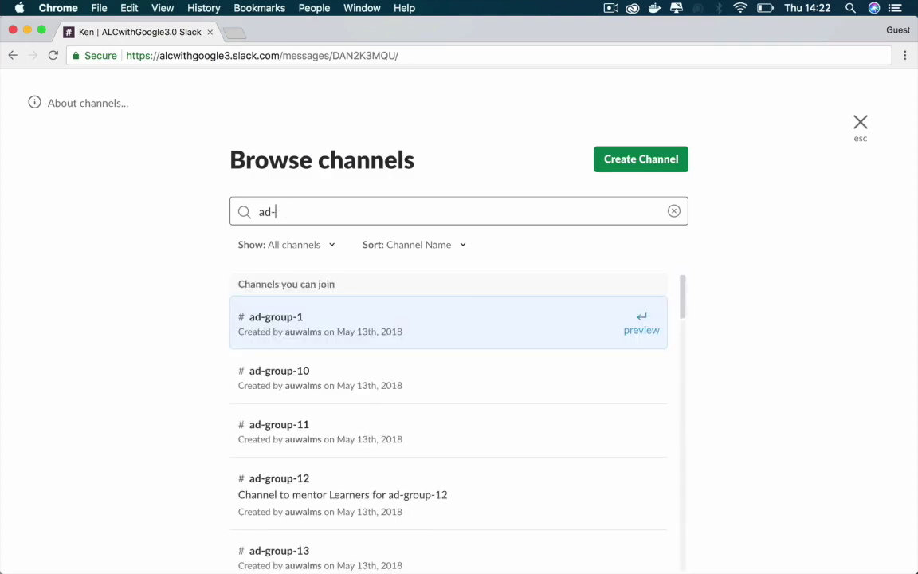
pyautogui.write('-')
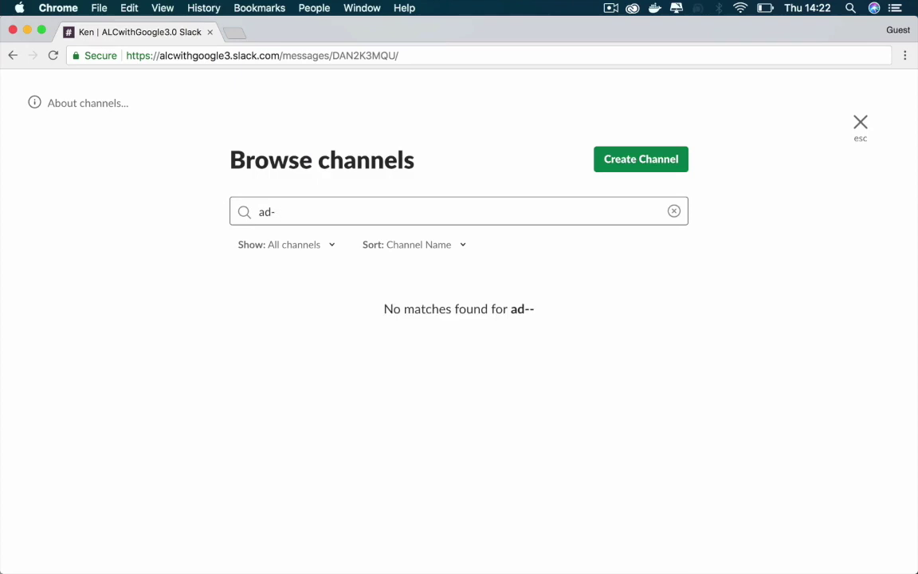
pyautogui.write('team')
pyautogui.press('BackSpace')
pyautogui.press('BackSpace')
pyautogui.press('BackSpace')
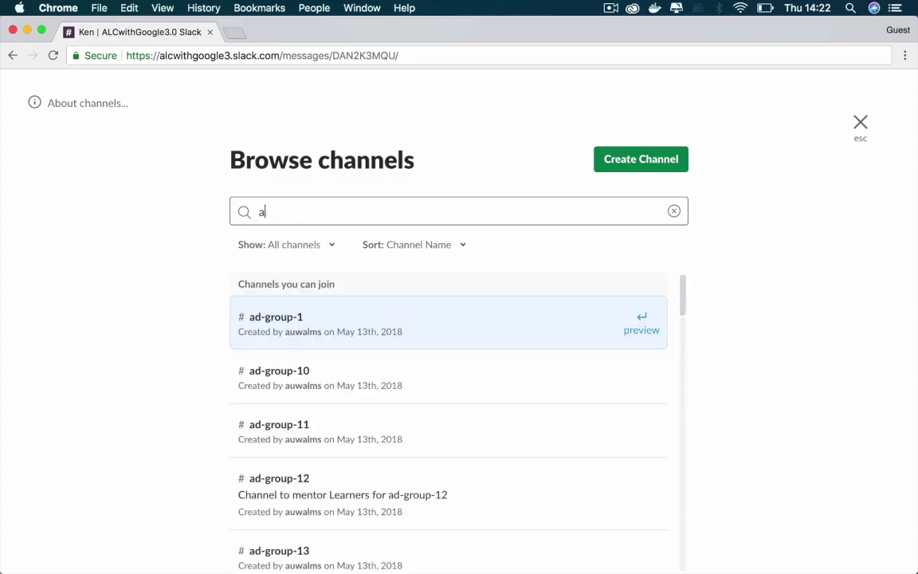
pyautogui.press('BackSpace')
pyautogui.write('few')
pyautogui.press('BackSpace')
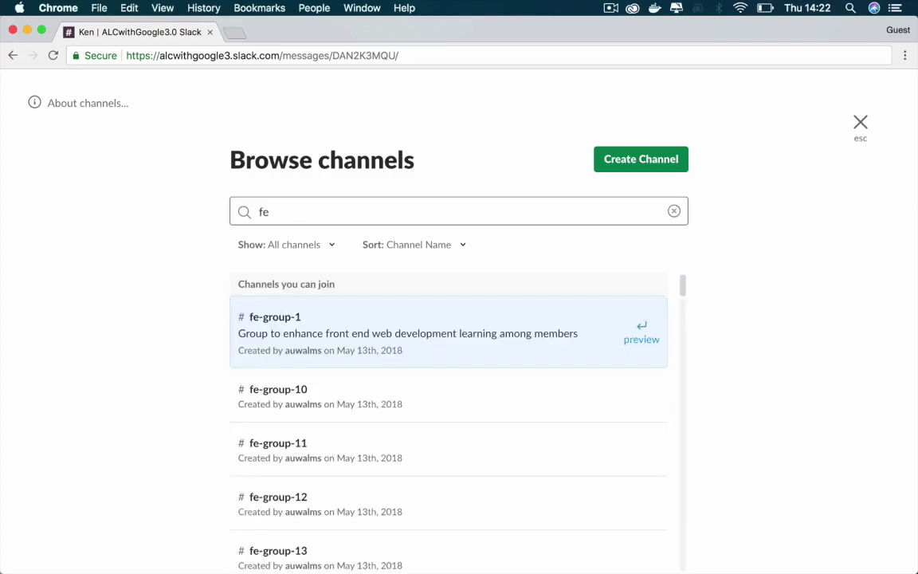
pyautogui.write('team')
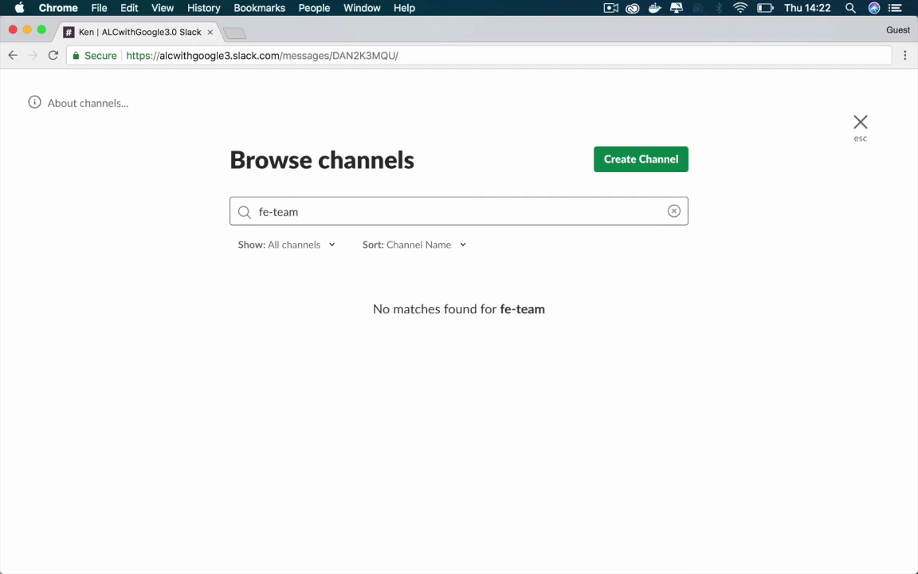
pyautogui.press('BackSpace')
pyautogui.press('BackSpace')
pyautogui.press('BackSpace')
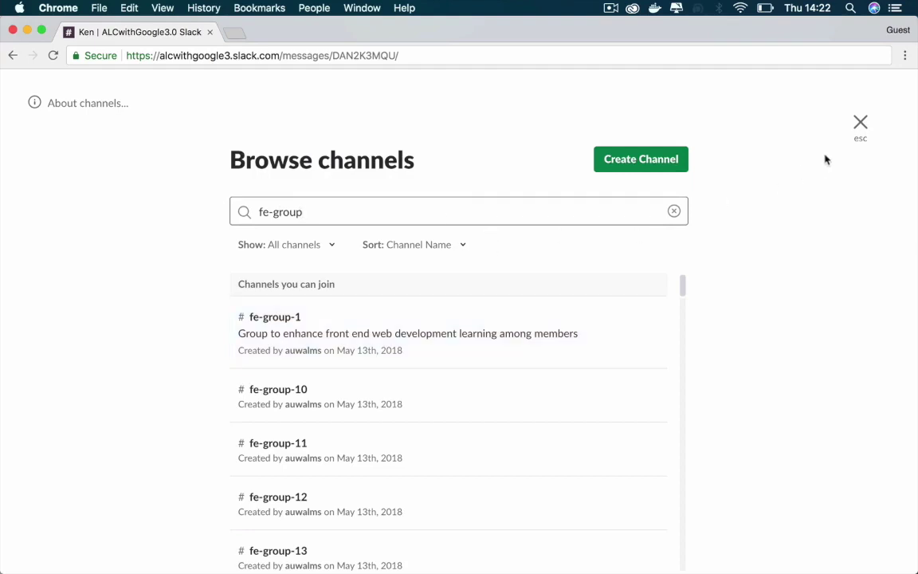
pyautogui.click(858, 125)
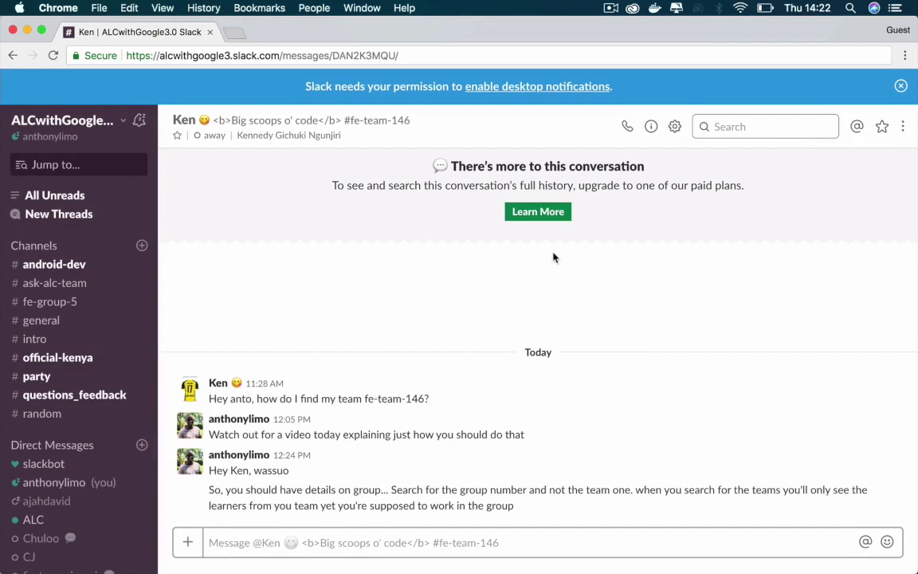
# Visit android-dev, general and intro, scrolling their messages, then switch to random
pyautogui.click(53, 266)
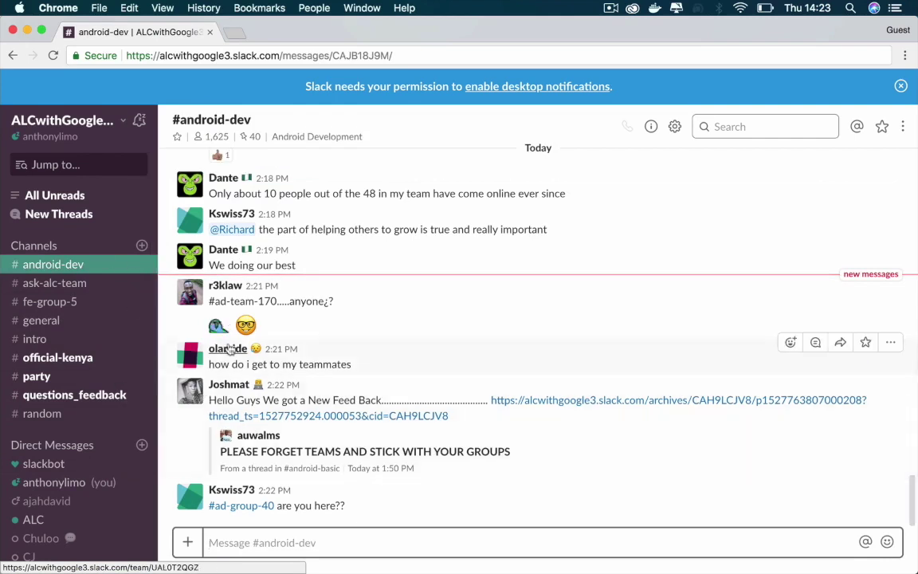
pyautogui.scroll(-2, 62, 447)
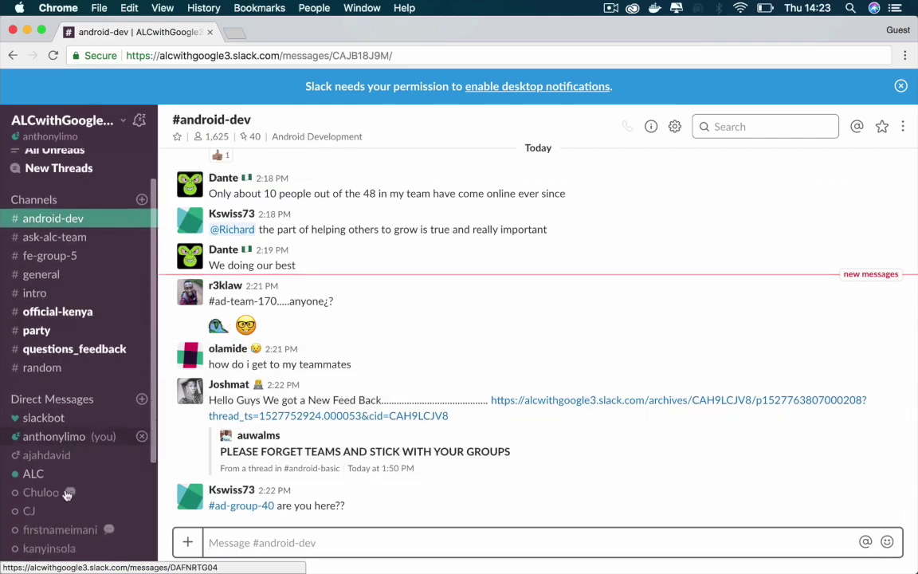
pyautogui.scroll(2, 64, 431)
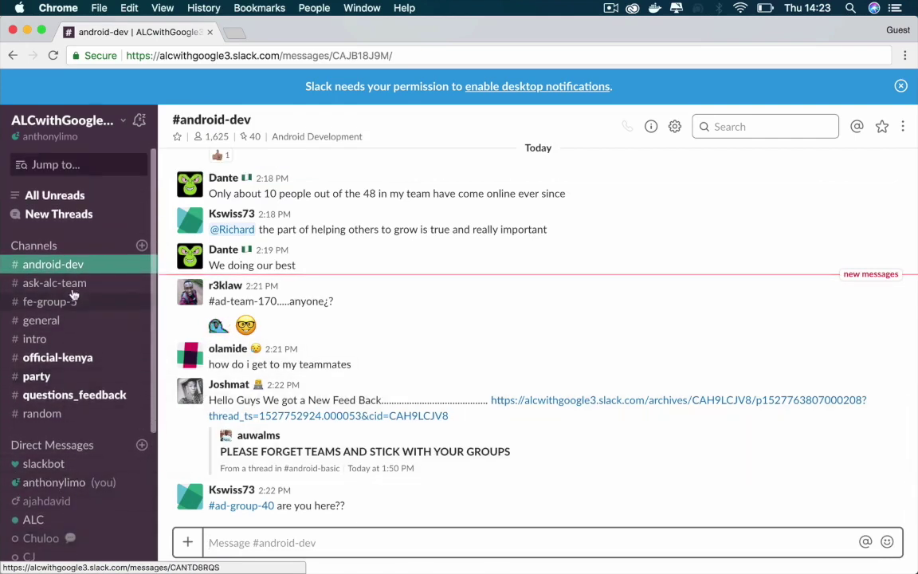
pyautogui.click(63, 320)
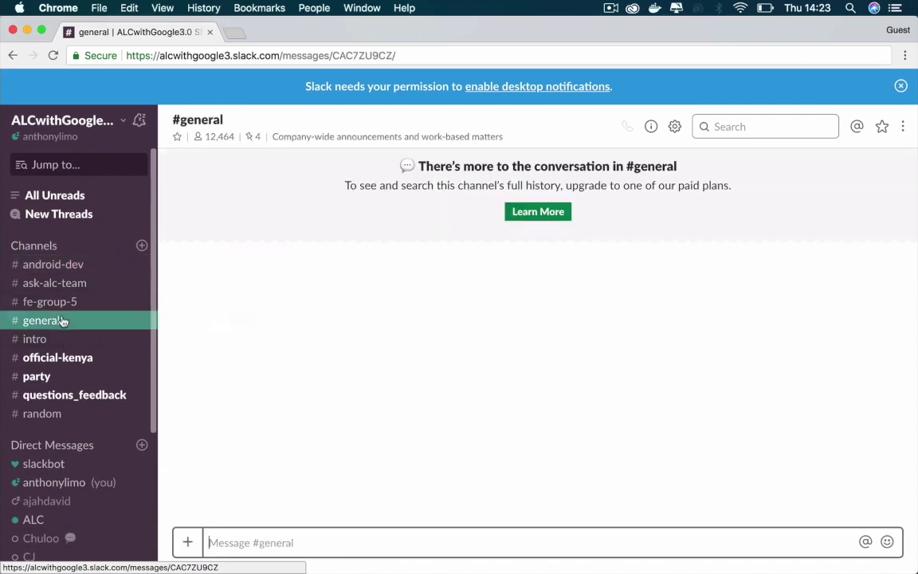
pyautogui.click(57, 341)
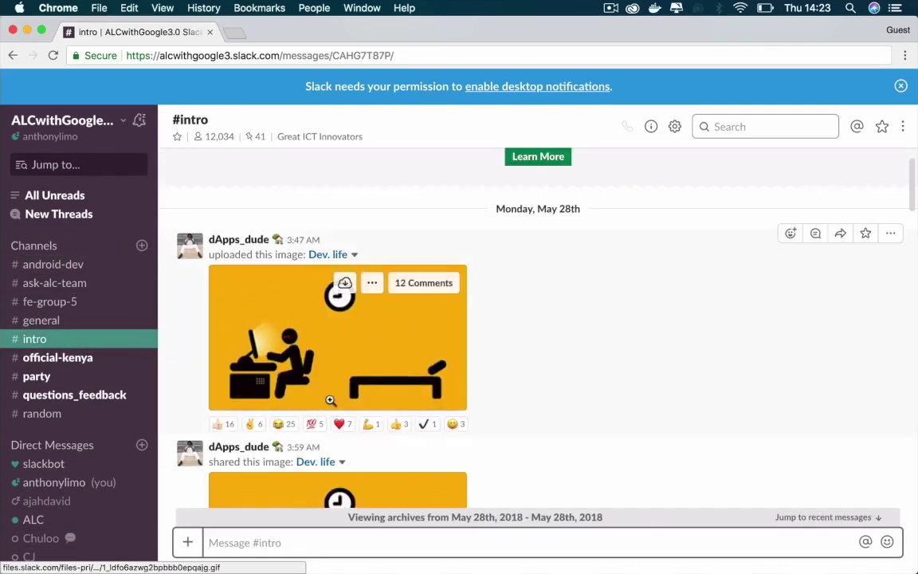
pyautogui.scroll(-10, 328, 391)
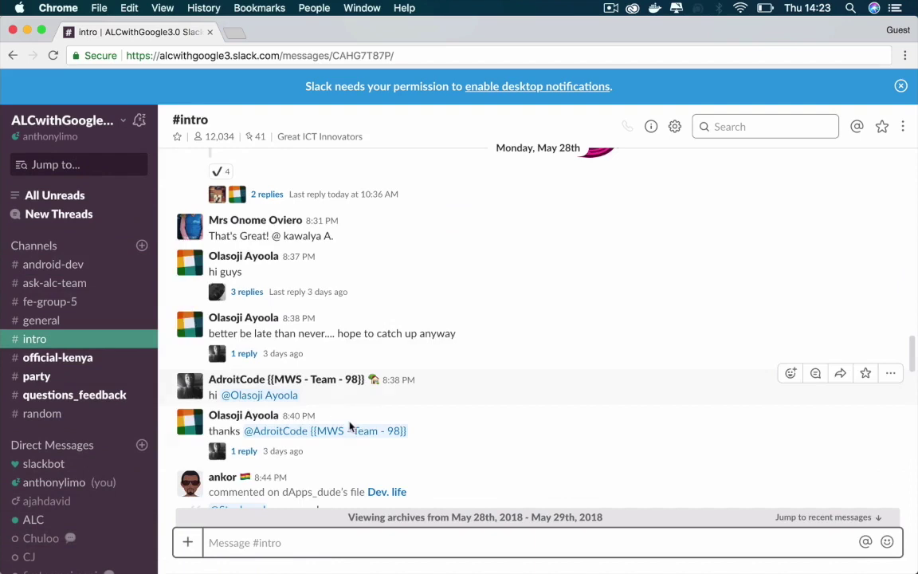
pyautogui.scroll(-5, 353, 426)
pyautogui.scroll(-10, 425, 448)
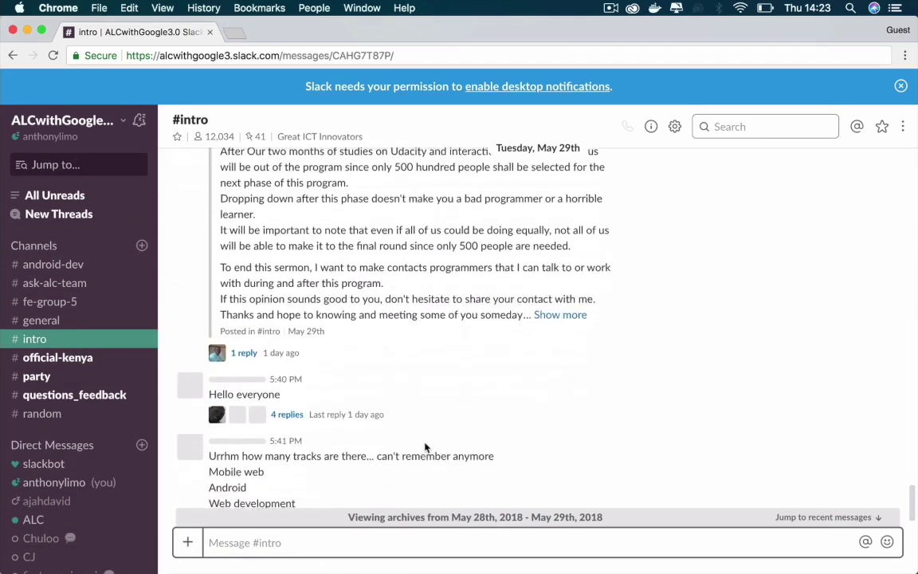
pyautogui.scroll(-10, 402, 410)
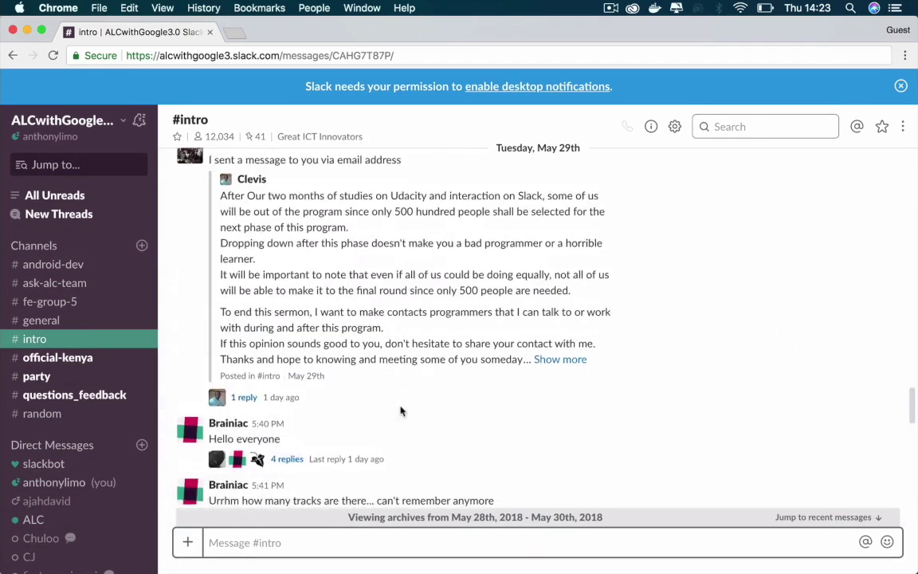
pyautogui.click(109, 412)
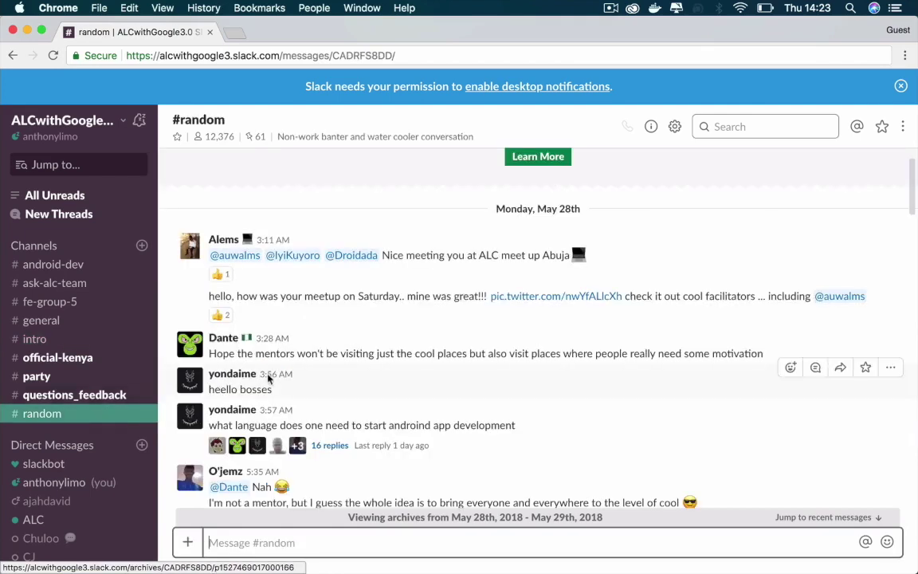
# Scroll #random down to the 'Who are we? ALC programmers' meme image from May 2018
pyautogui.scroll(-15, 344, 366)
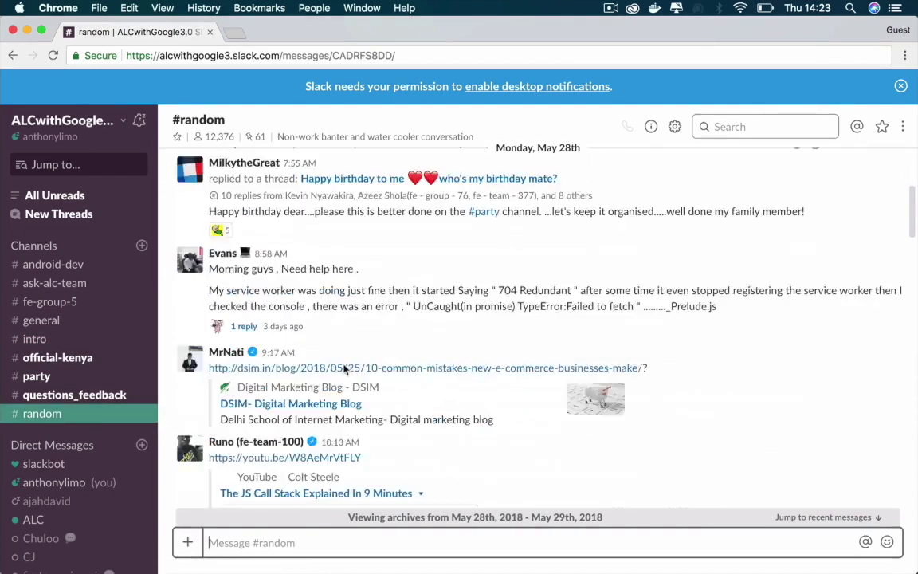
pyautogui.scroll(-10, 345, 365)
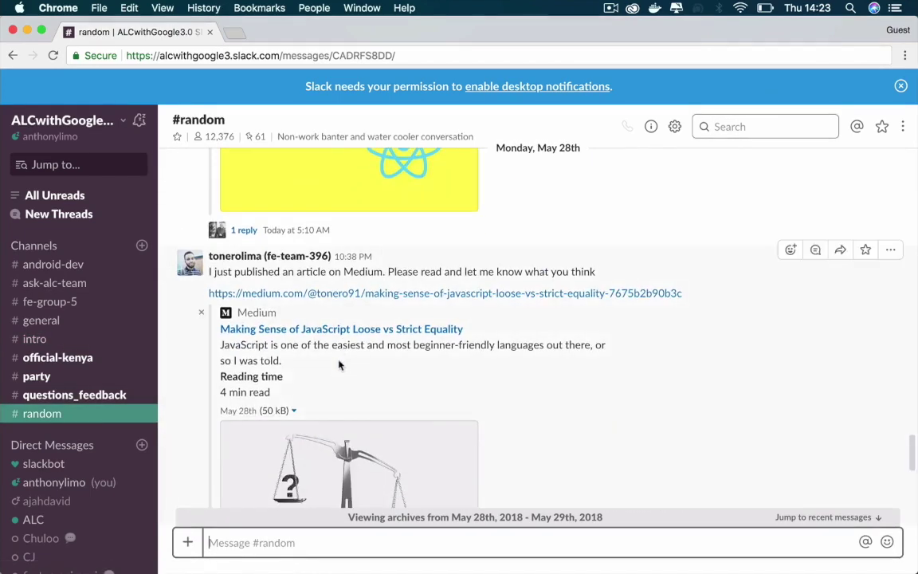
pyautogui.scroll(-12, 386, 365)
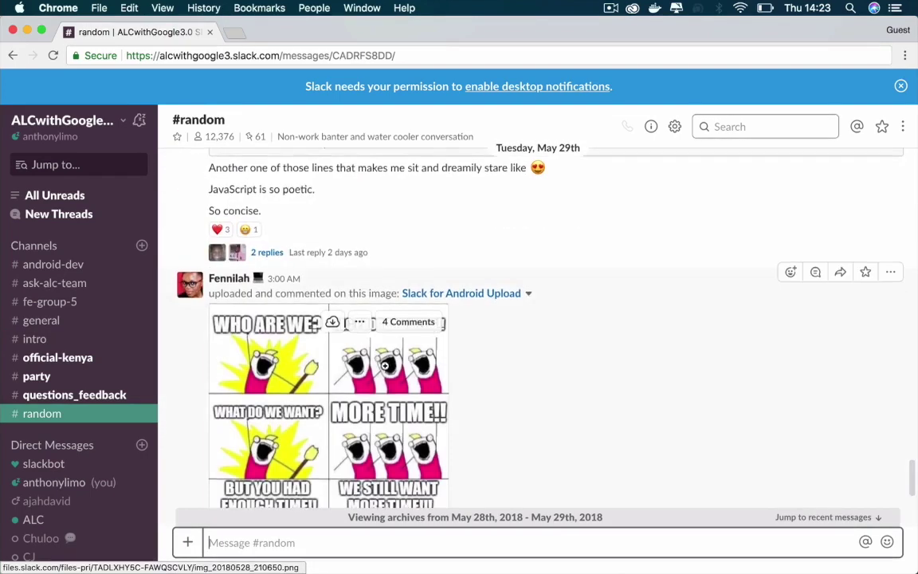
pyautogui.scroll(3, 386, 370)
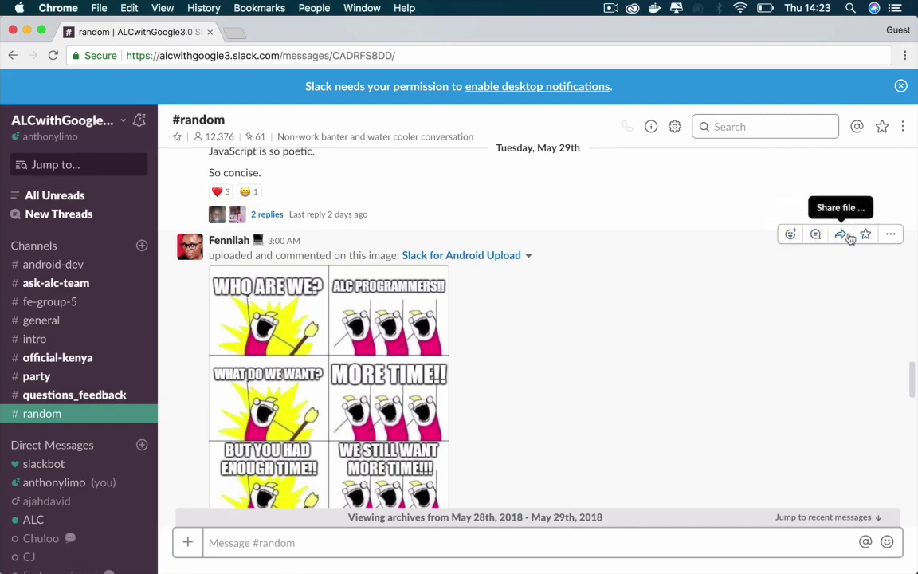
# React to the ALC programmers meme with the custom bananadance emoji
pyautogui.click(891, 234)
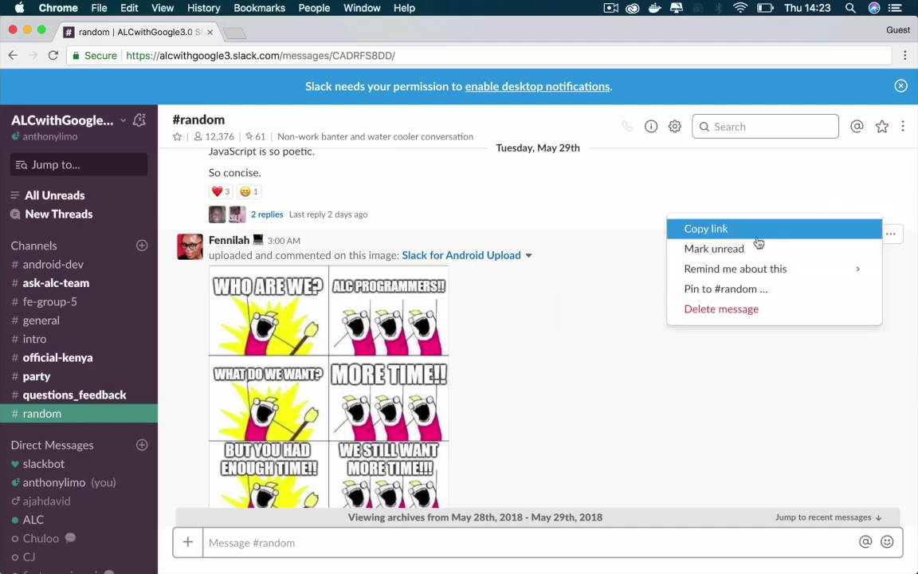
pyautogui.click(768, 445)
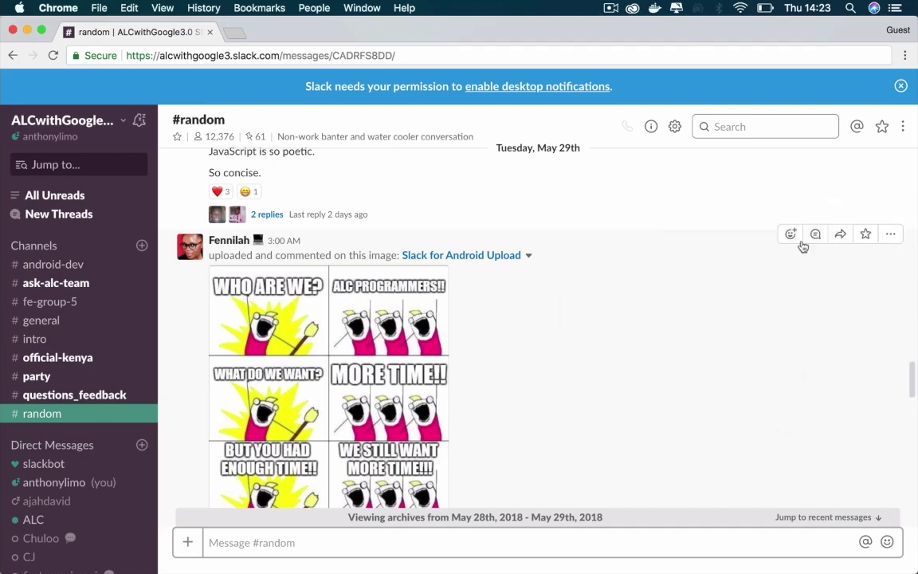
pyautogui.click(787, 233)
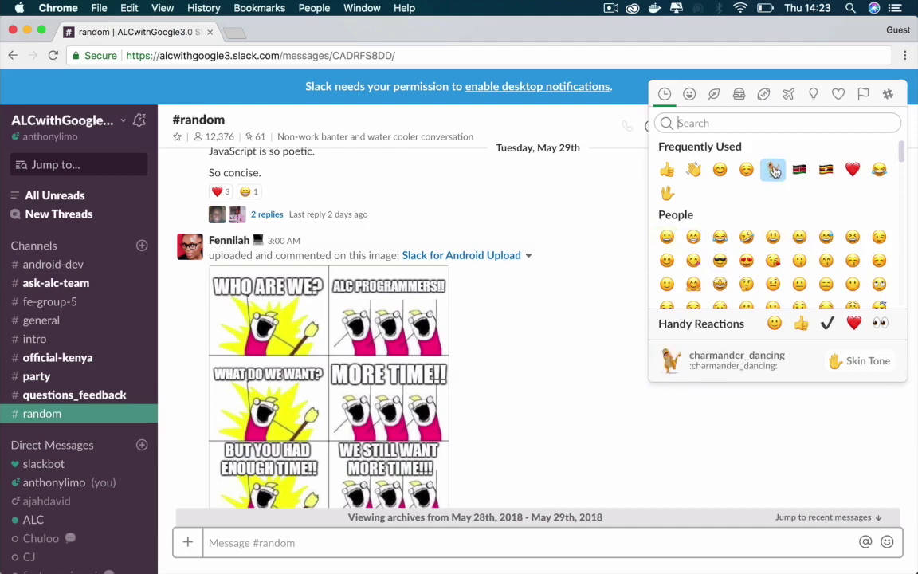
pyautogui.scroll(-3, 744, 255)
pyautogui.scroll(-15, 744, 255)
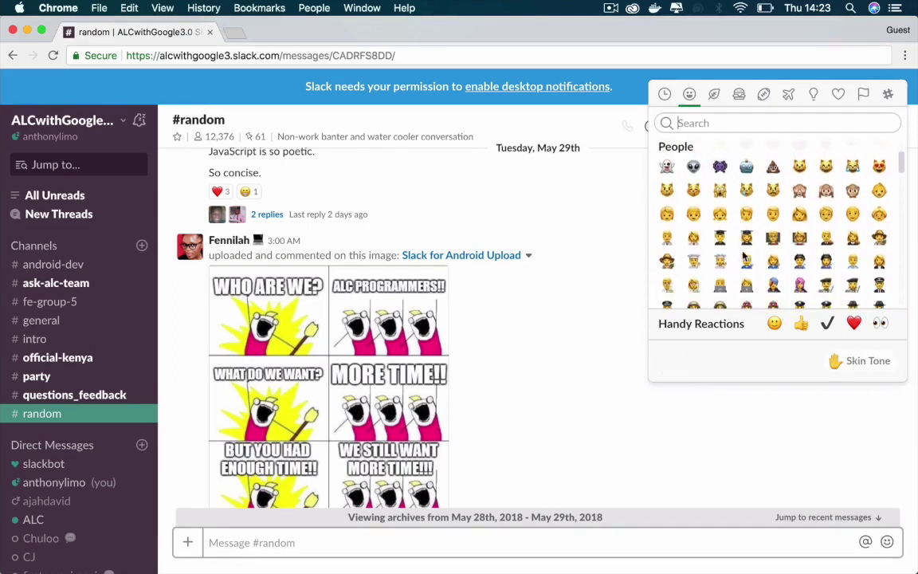
pyautogui.scroll(-20, 744, 255)
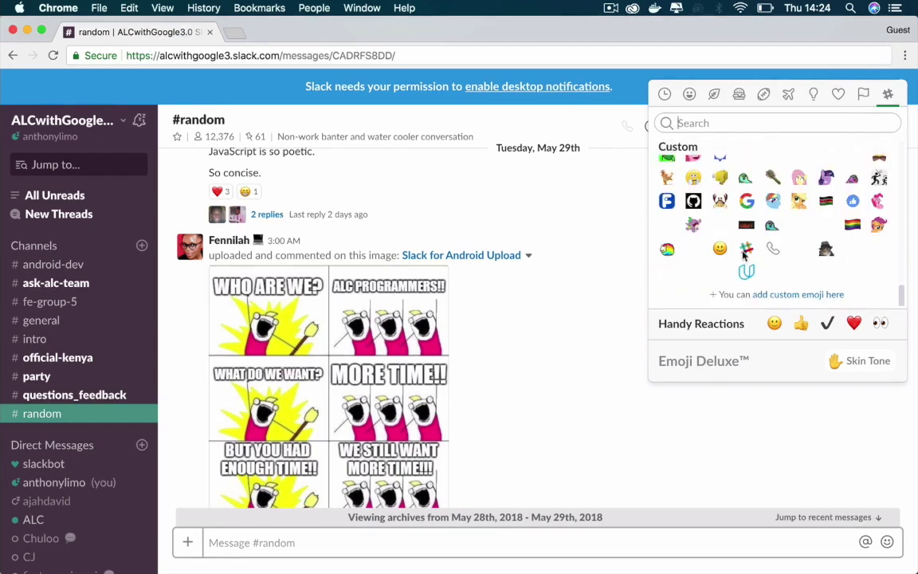
pyautogui.scroll(1, 744, 256)
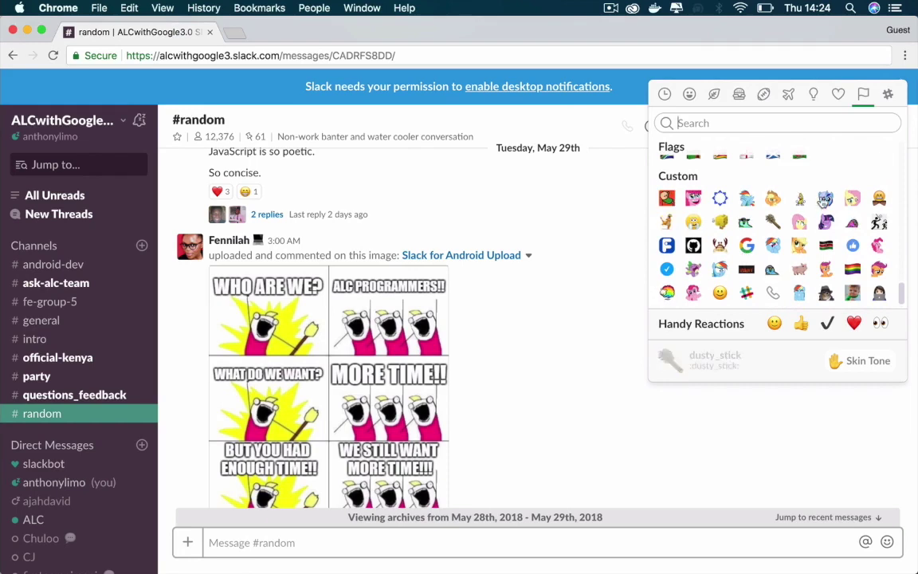
pyautogui.click(800, 200)
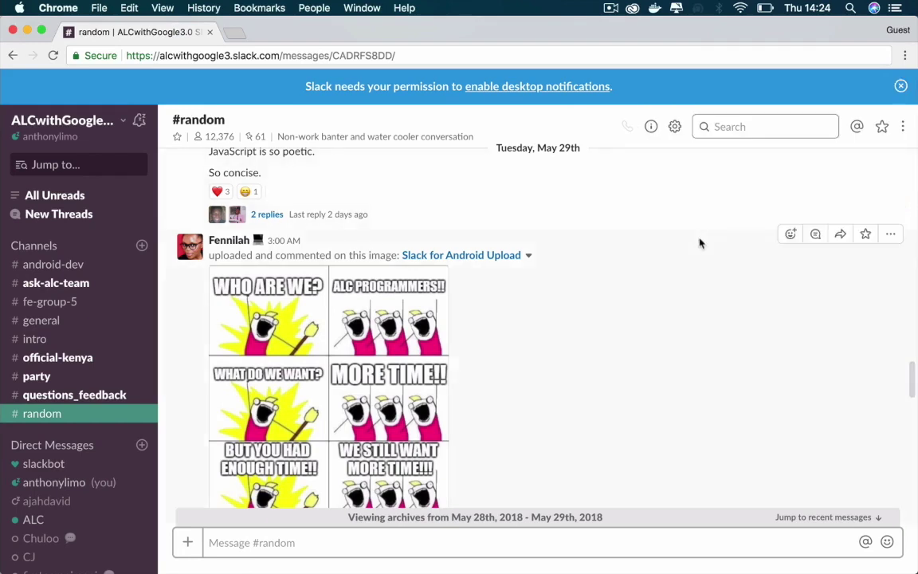
pyautogui.scroll(-3, 692, 320)
pyautogui.scroll(2, 693, 320)
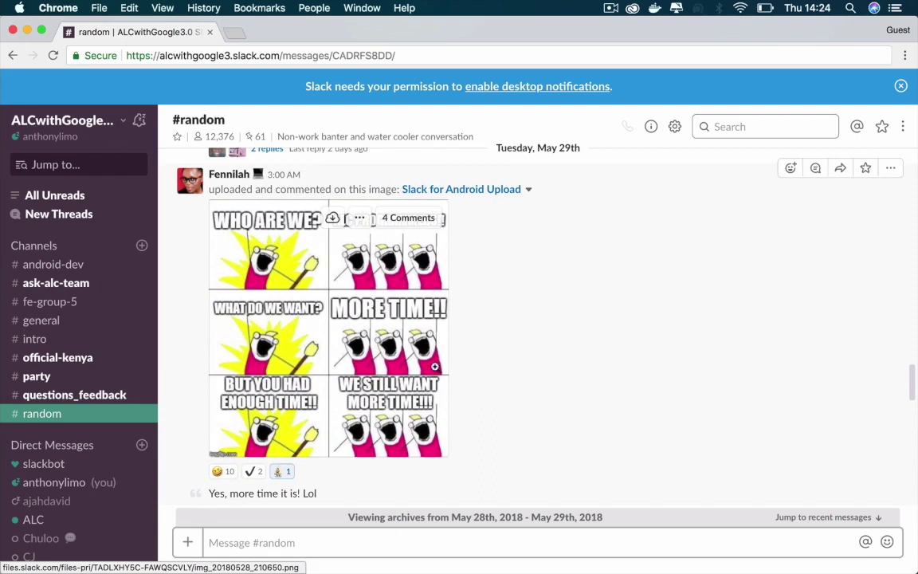
pyautogui.scroll(1, 674, 359)
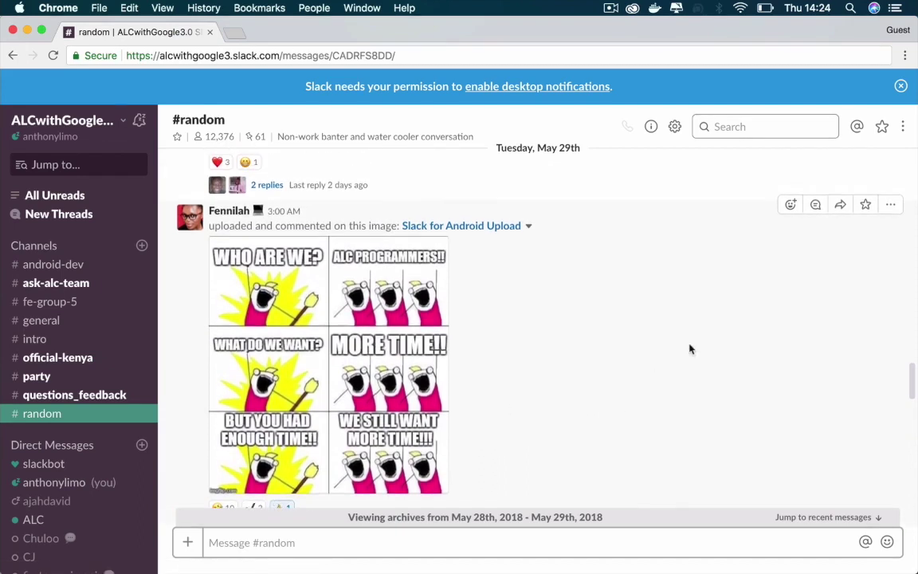
# Comment 'Hey, this is really cool' on the meme image post
pyautogui.click(814, 205)
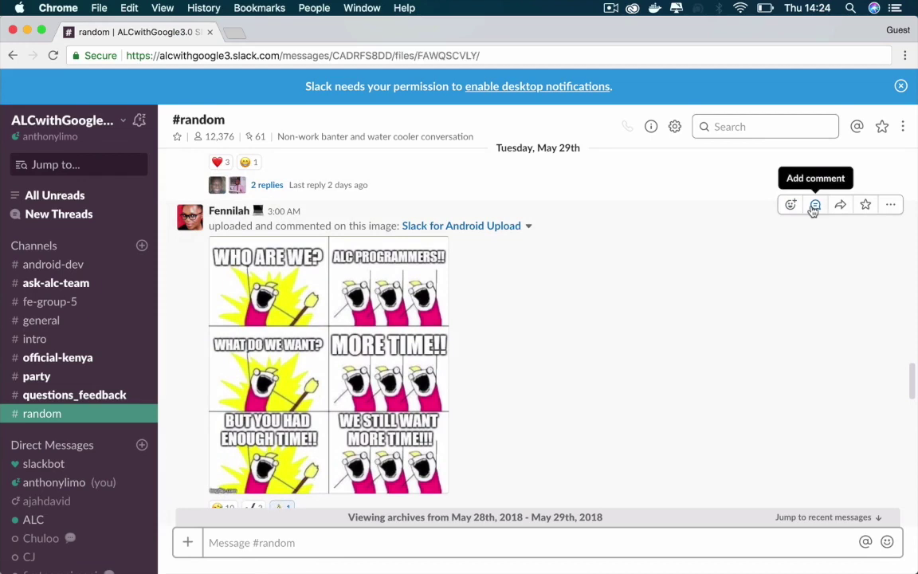
pyautogui.write('Hey, this is really cool')
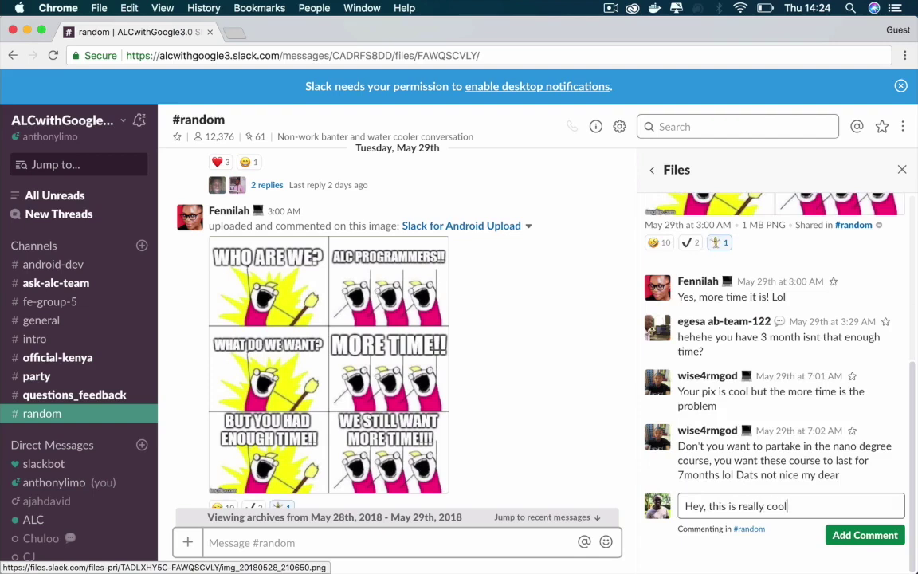
pyautogui.press('Return')
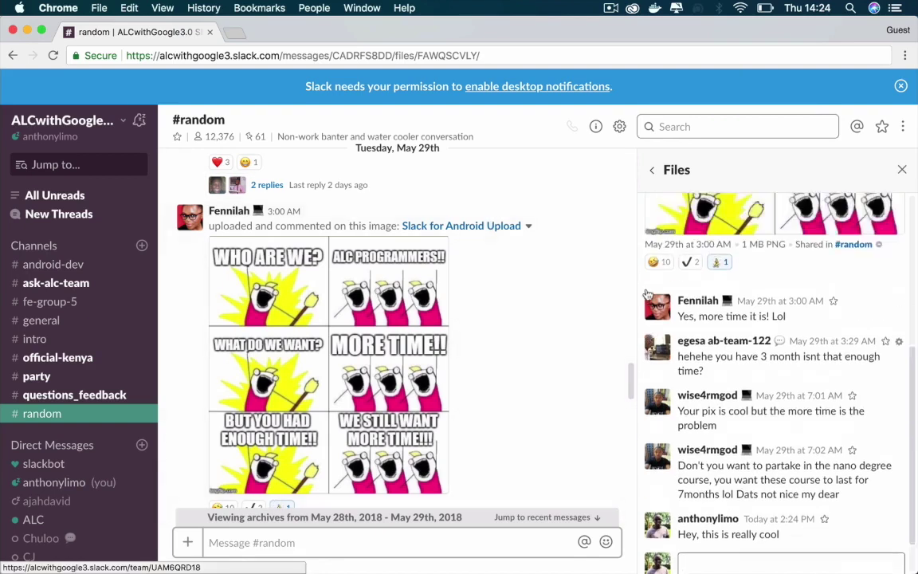
pyautogui.scroll(-1, 386, 347)
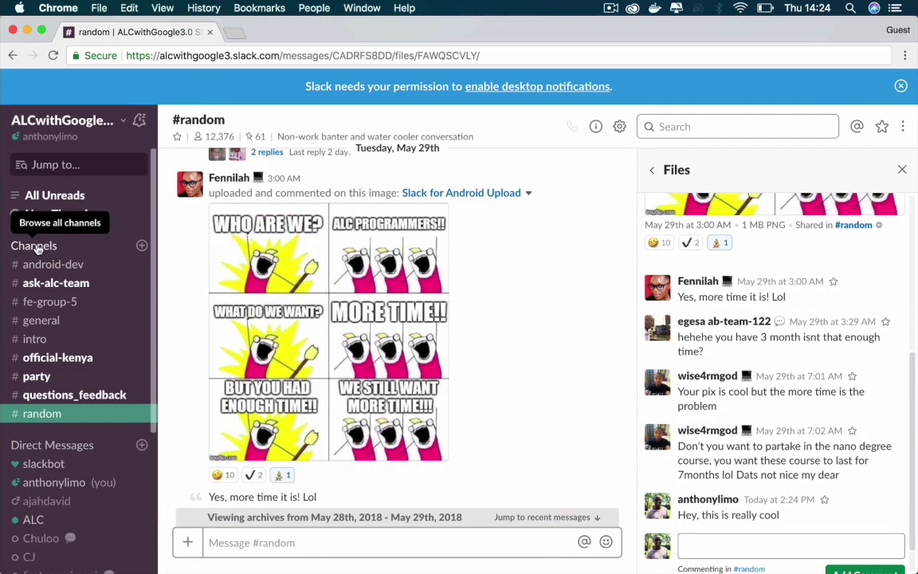
pyautogui.click(35, 250)
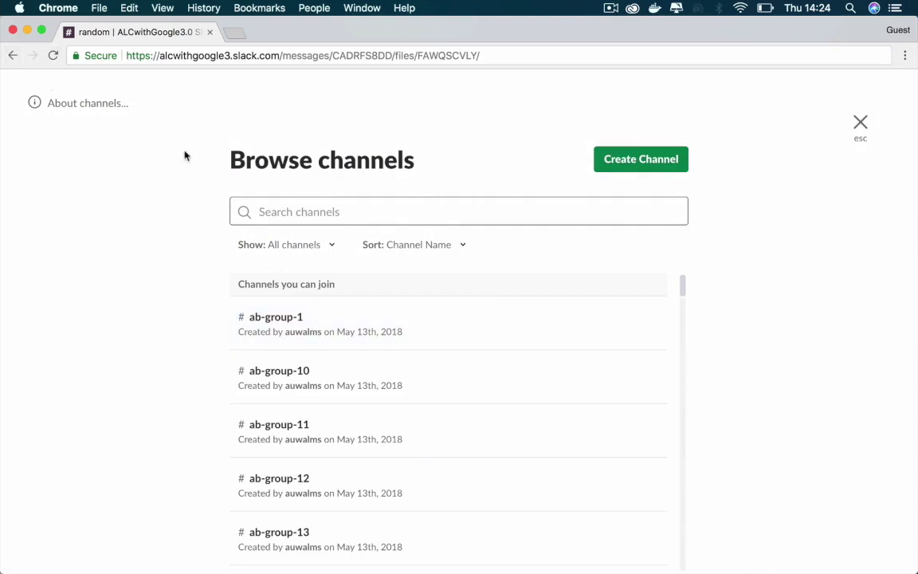
pyautogui.click(851, 122)
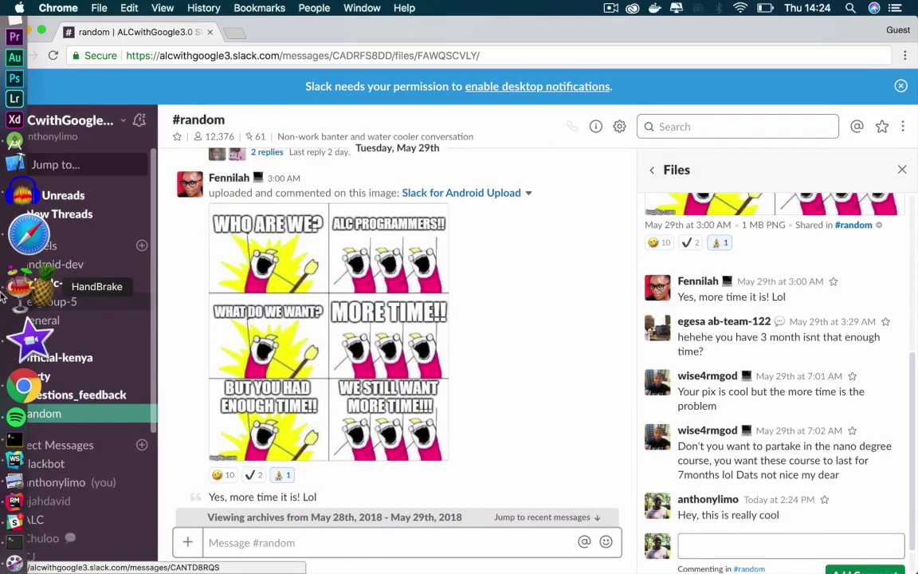
pyautogui.click(78, 304)
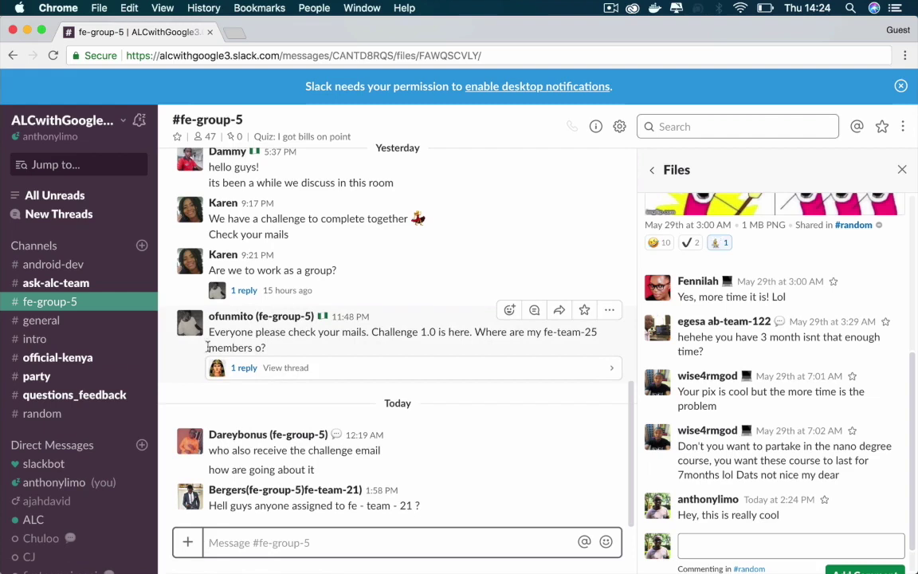
# Postpone the desktop notifications permission prompt with 'Ask me next time'
pyautogui.scroll(-5, 82, 502)
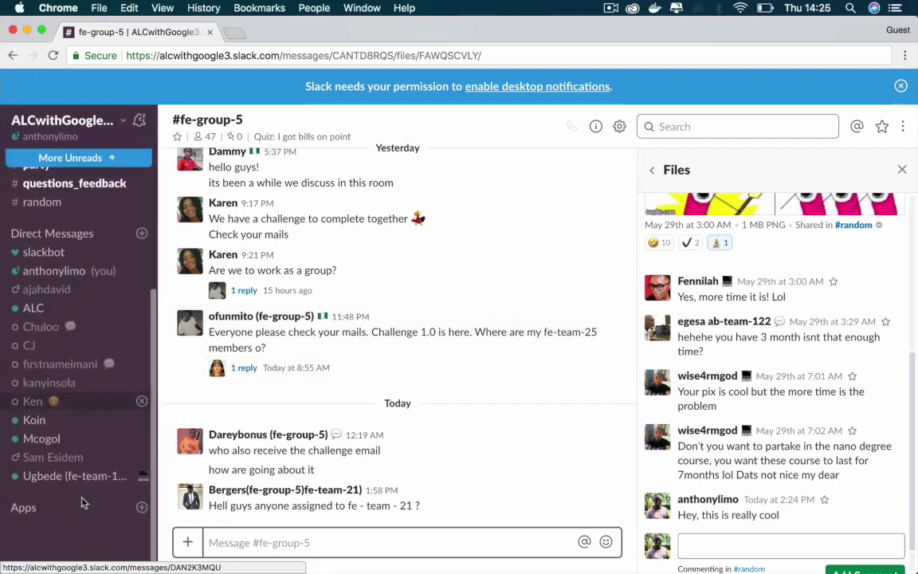
pyautogui.scroll(5, 79, 376)
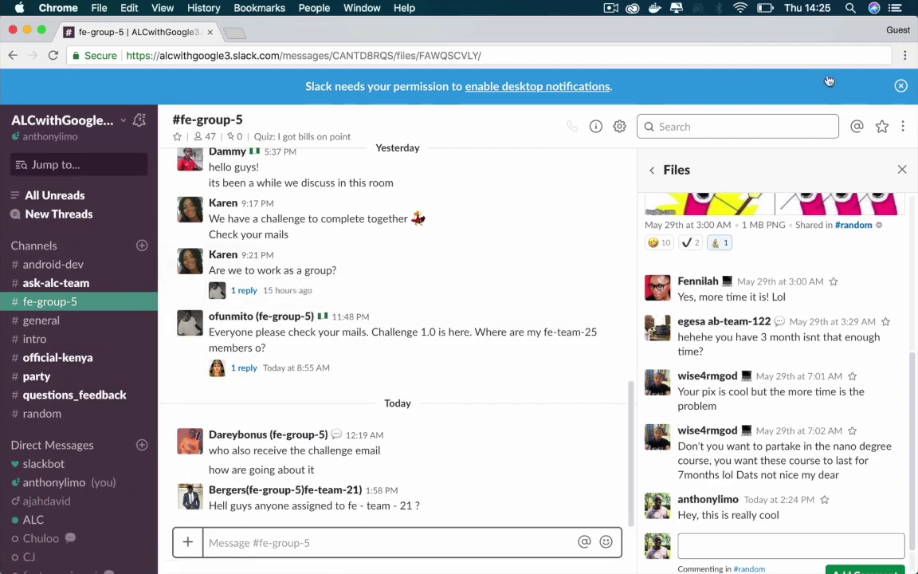
pyautogui.click(898, 87)
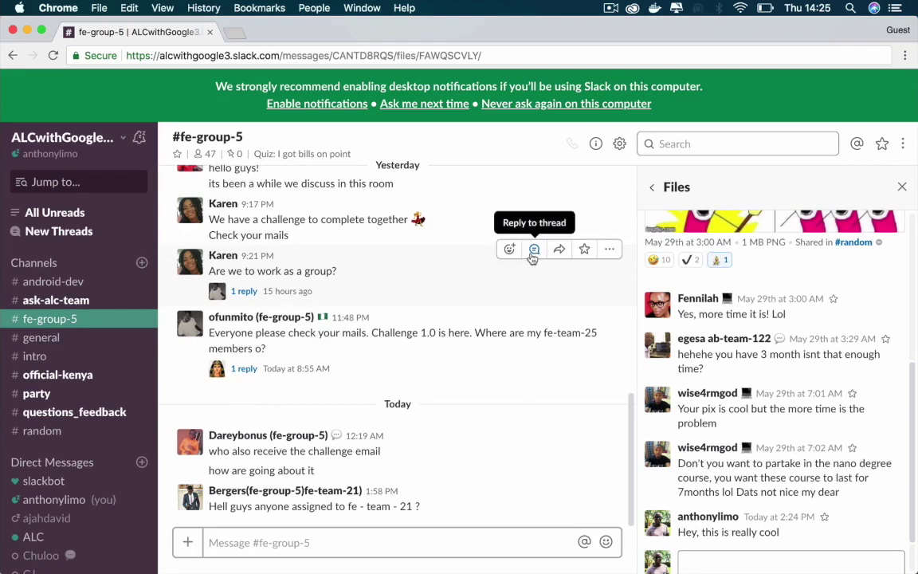
pyautogui.click(437, 104)
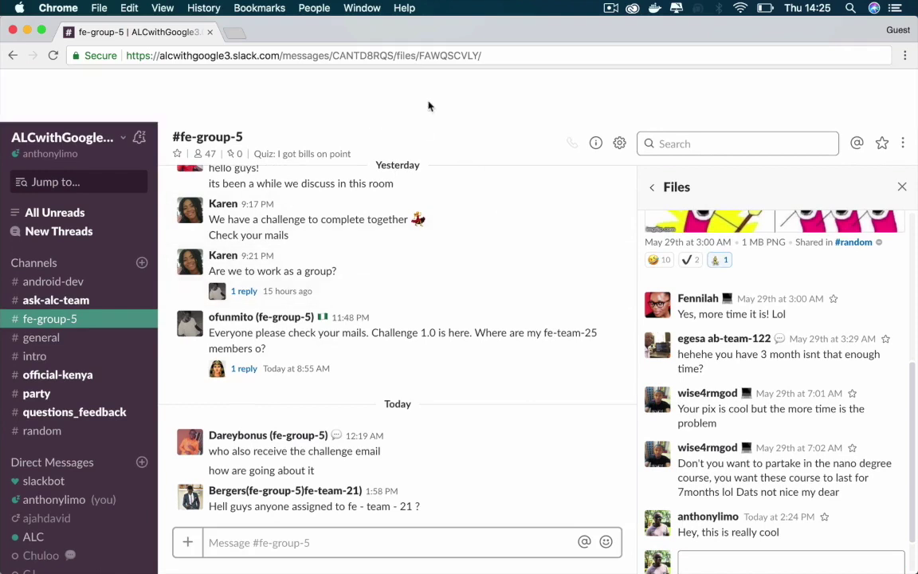
# Open the Jump to channel switcher and close it without switching channels
pyautogui.scroll(3, 437, 206)
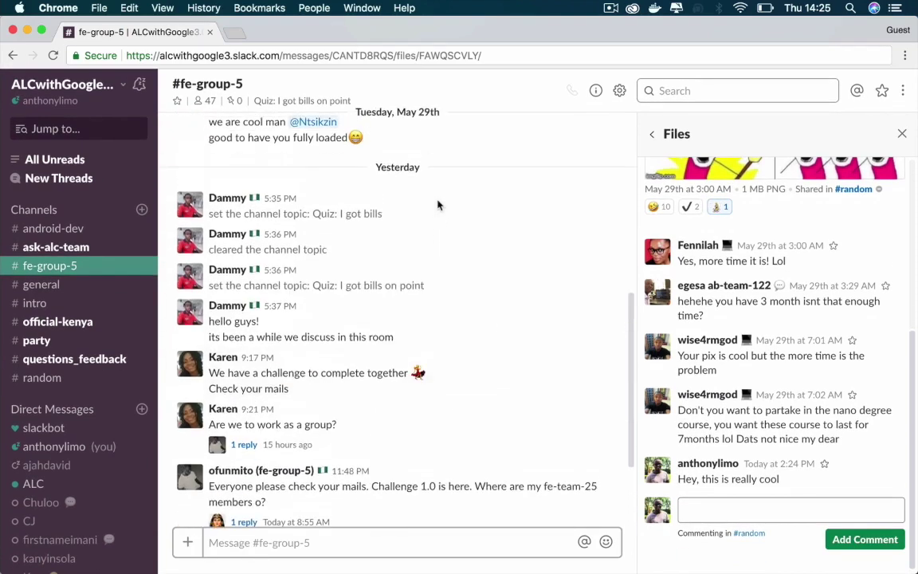
pyautogui.click(101, 136)
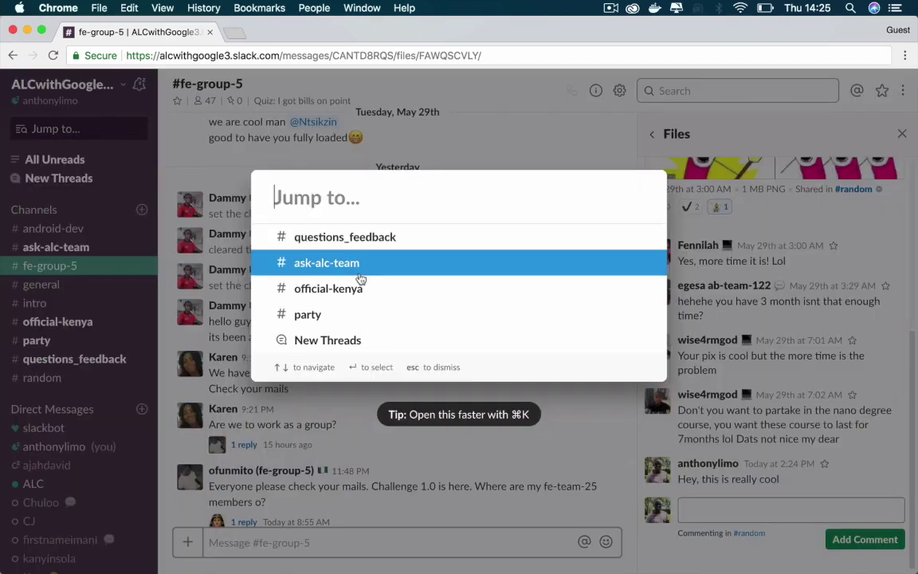
pyautogui.click(312, 445)
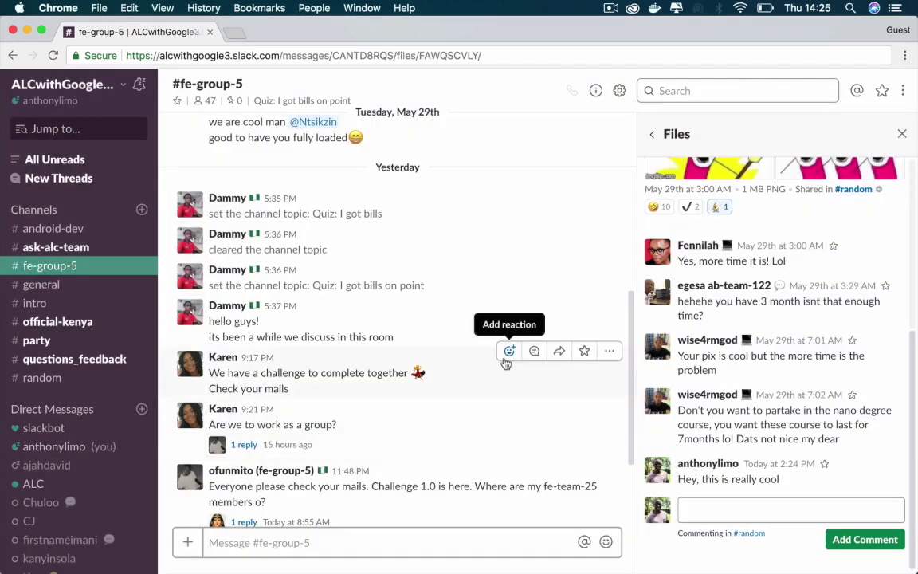
pyautogui.scroll(-4, 506, 364)
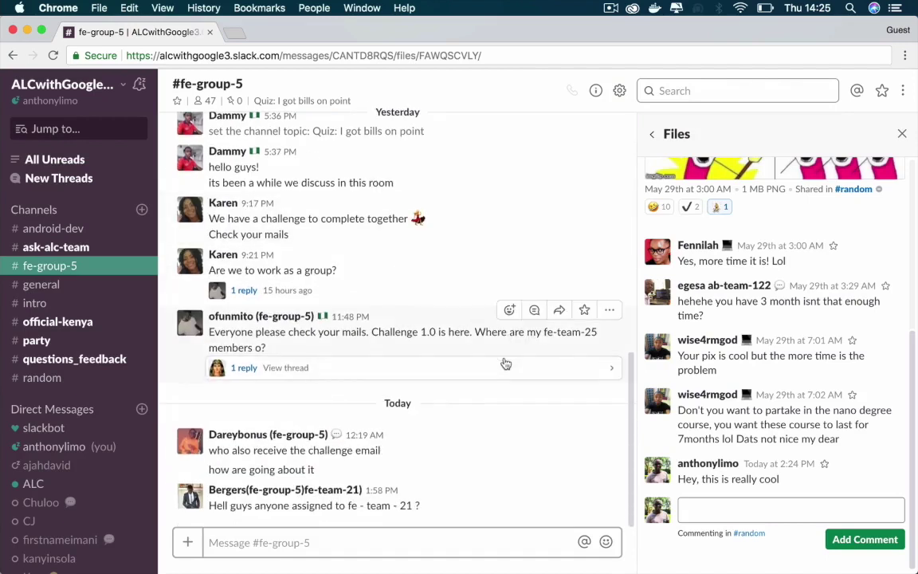